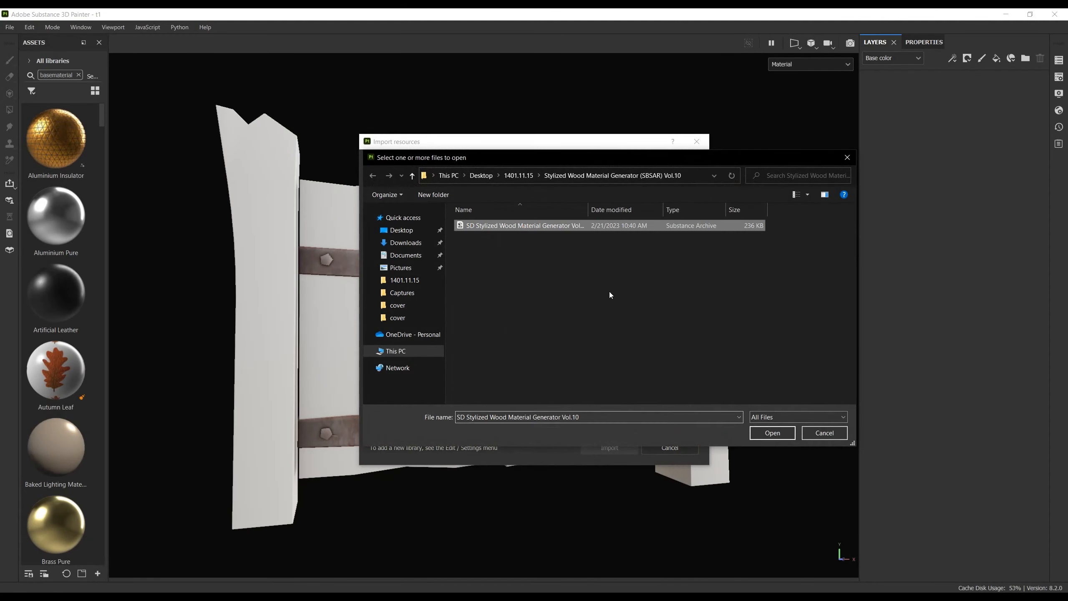
Import the SD Stylized Wood Material Generator Vol.10 archive and apply it to the gate doors, showing its fill properties.
key(Return)
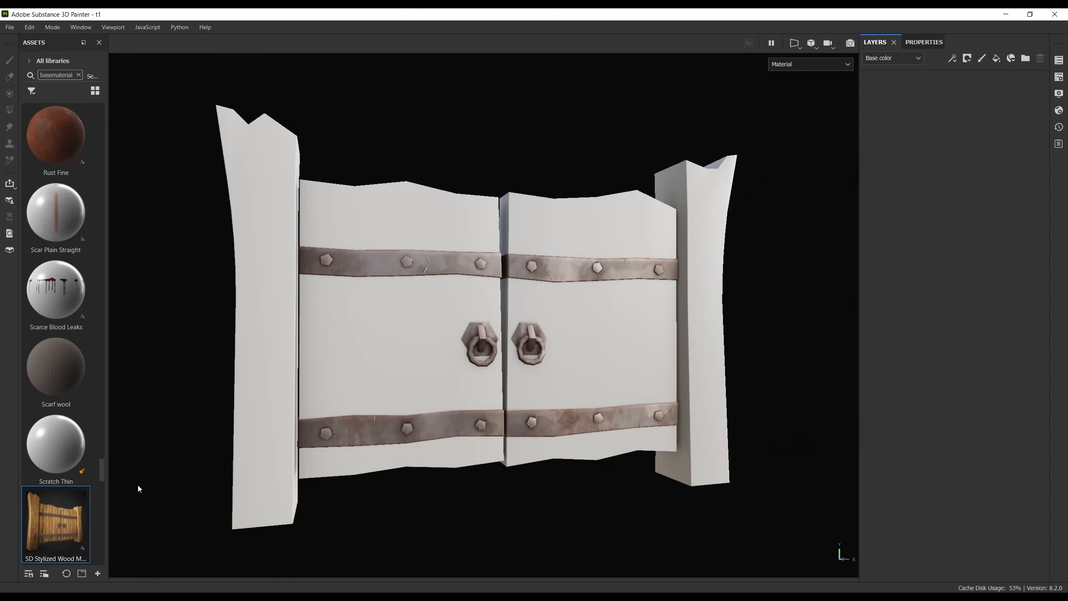
drag(56, 521, 428, 340)
click(924, 43)
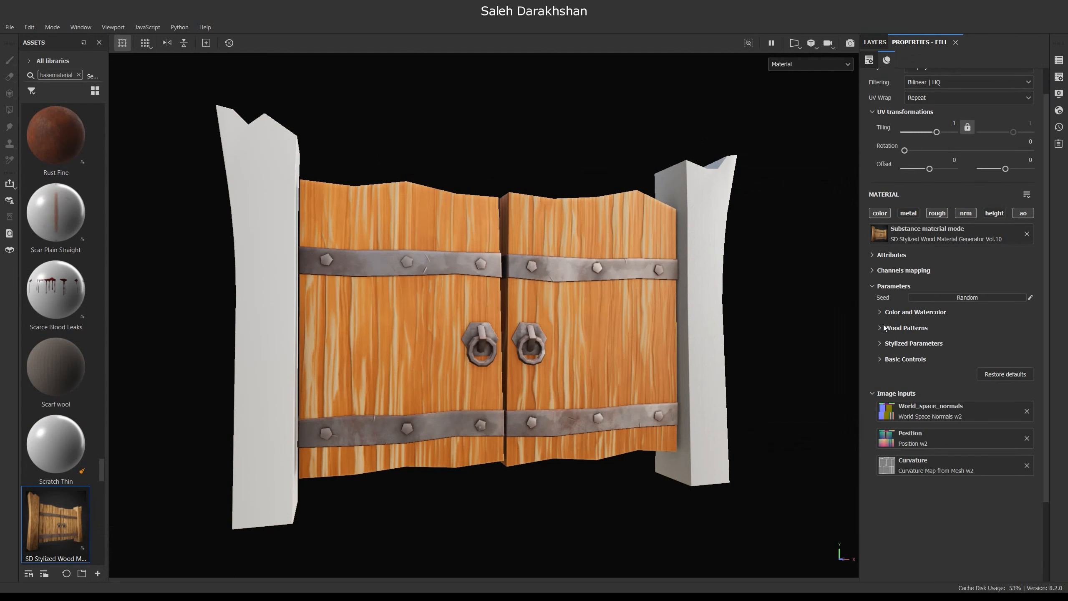
Set the scale of the wood pattern to 3.
click(884, 329)
drag(902, 368, 913, 368)
alt+drag(563, 343, 494, 348)
scroll(534, 338, up, 1)
Try tiled woods on Pattern 1, as Parquet Wood with amount 30 and as Tile Wood with amount 26.
click(995, 381)
drag(925, 418, 948, 420)
click(990, 396)
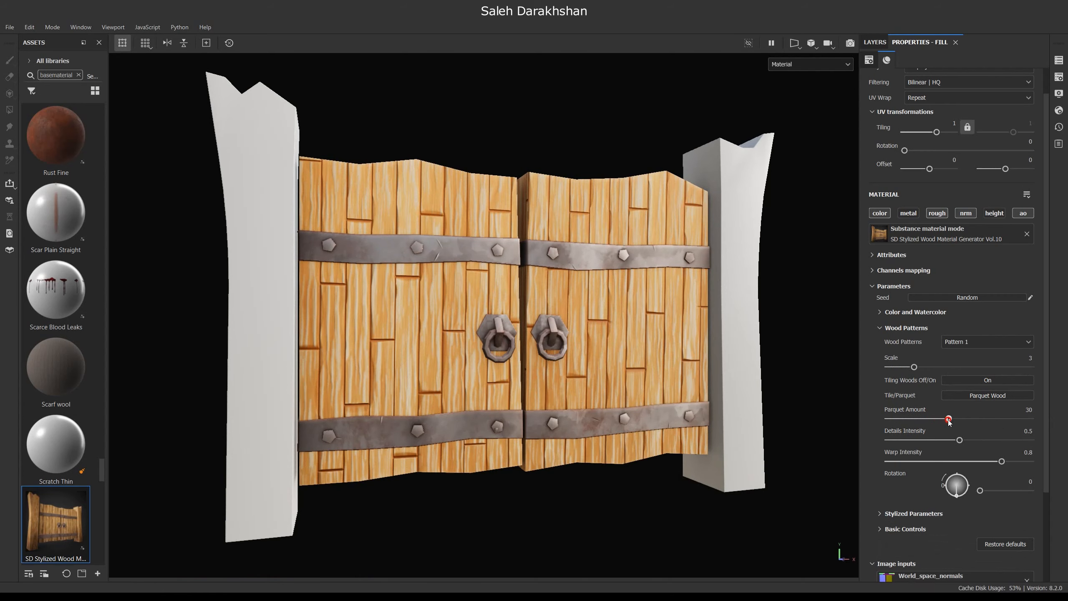
click(986, 395)
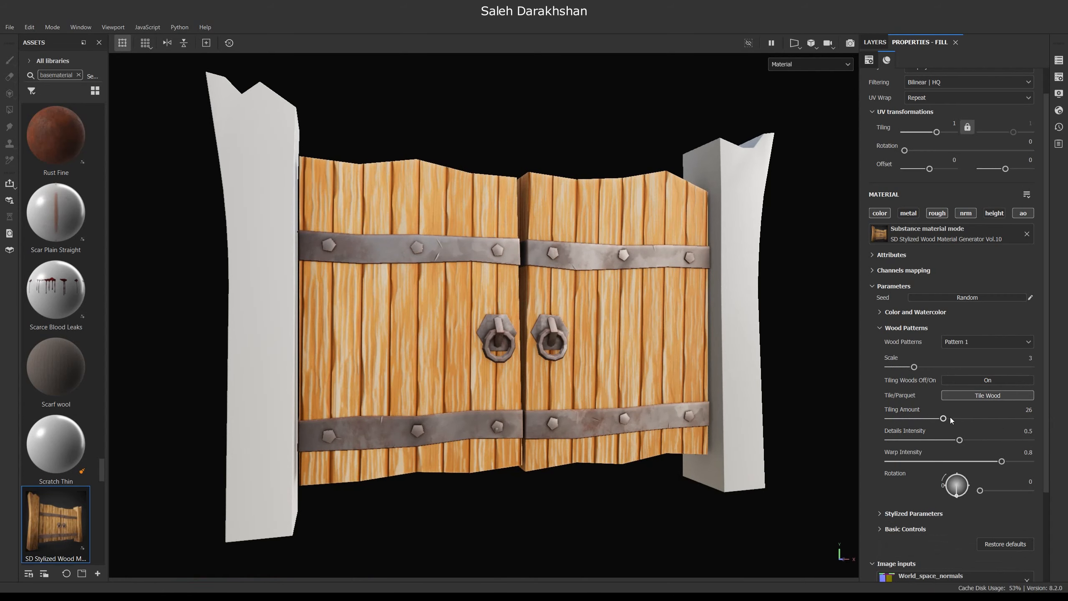
click(980, 381)
Try wood Pattern 2 and Pattern 4 with tiling turned on, using Tile Wood with a tiling amount of 27.
click(967, 341)
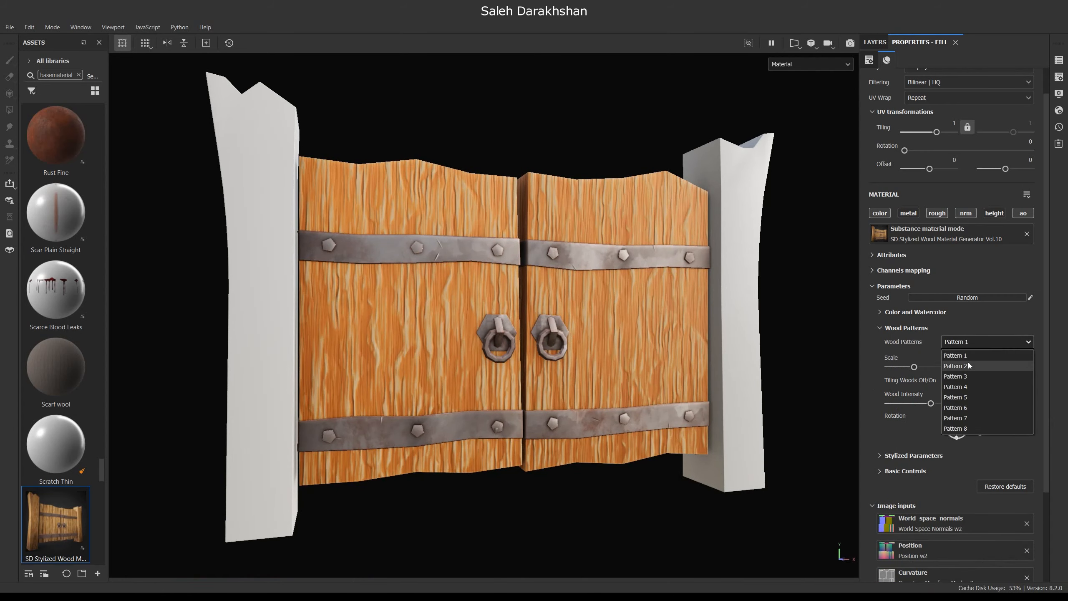
click(969, 365)
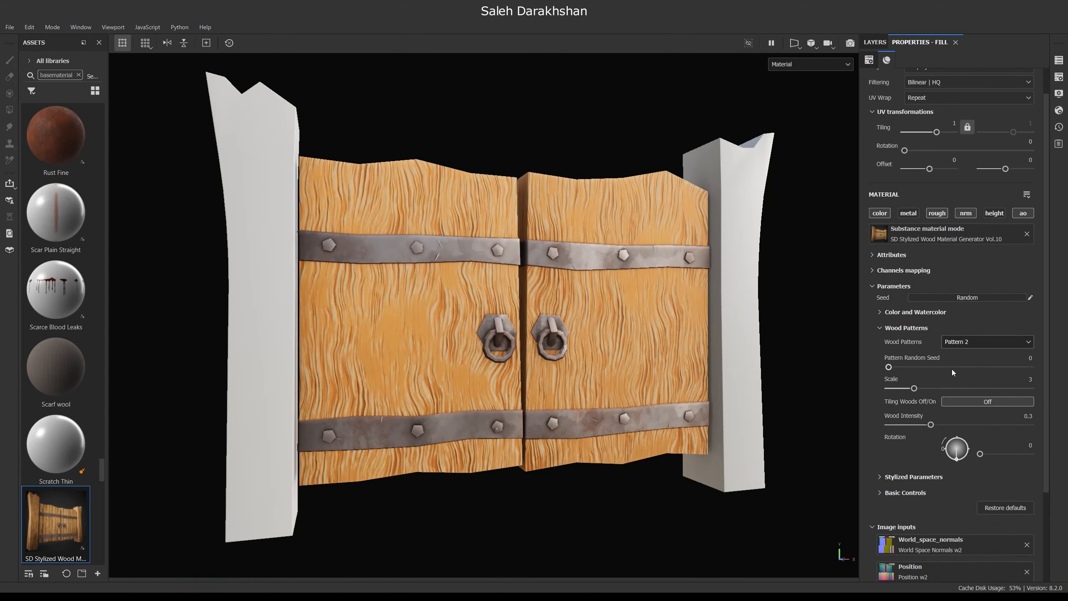
click(964, 402)
click(967, 341)
click(963, 364)
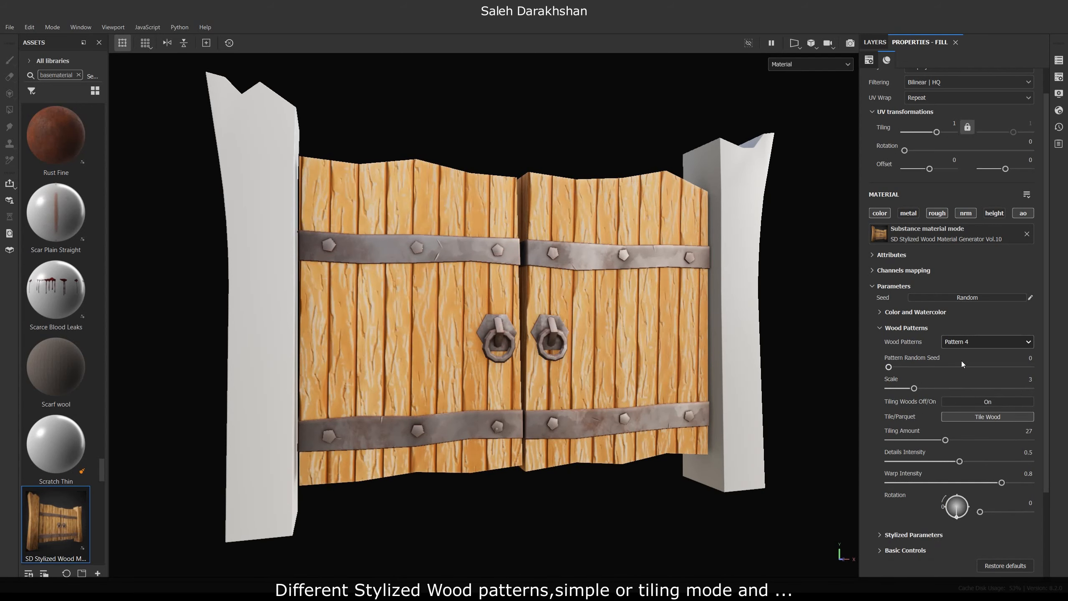
alt+drag(616, 325, 473, 337)
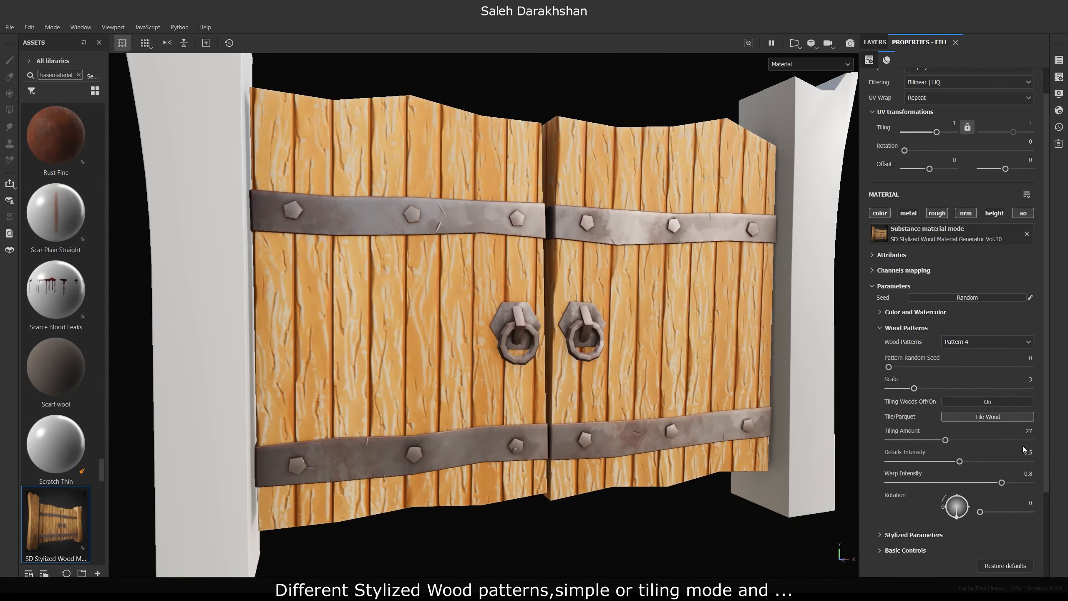
Switch the wood pattern to Pattern 3 with wood tiling off.
click(963, 340)
click(965, 376)
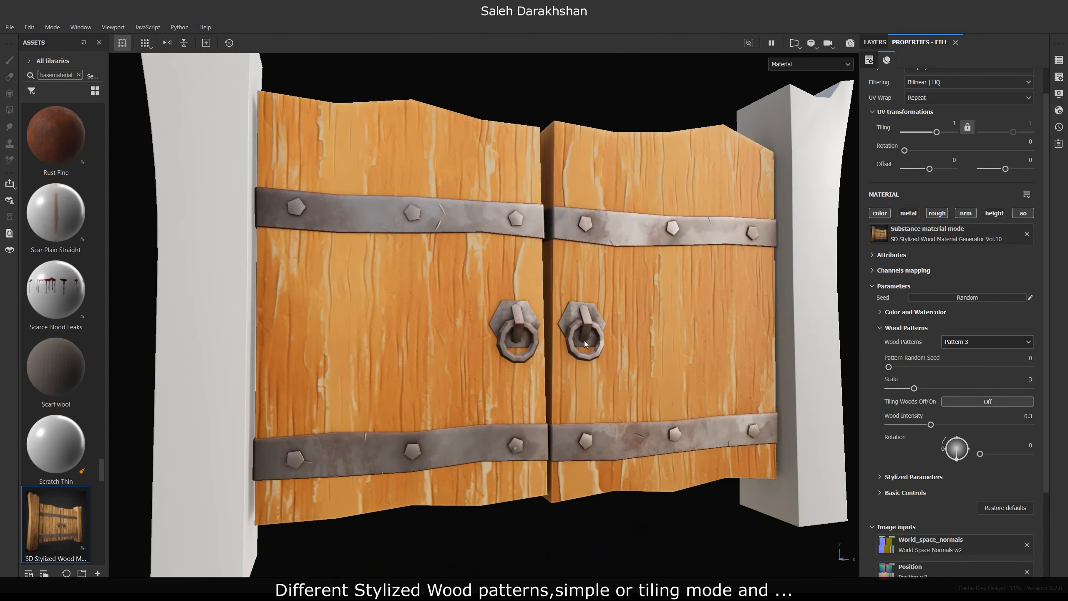
alt+drag(610, 357, 568, 355)
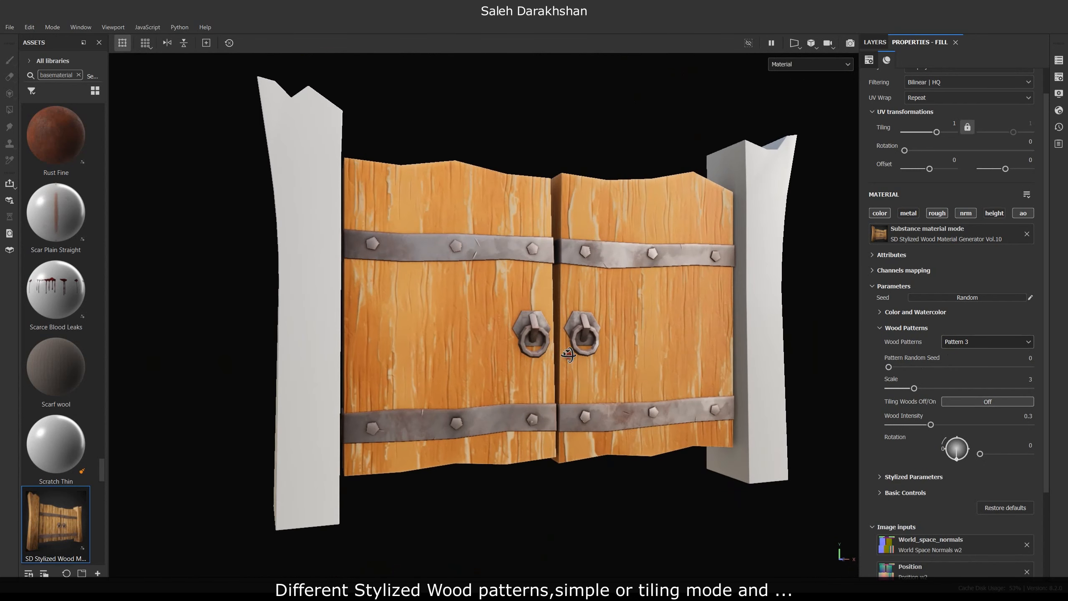
Change the wood's Color 1 to the muted brown 624129.
click(911, 311)
click(949, 328)
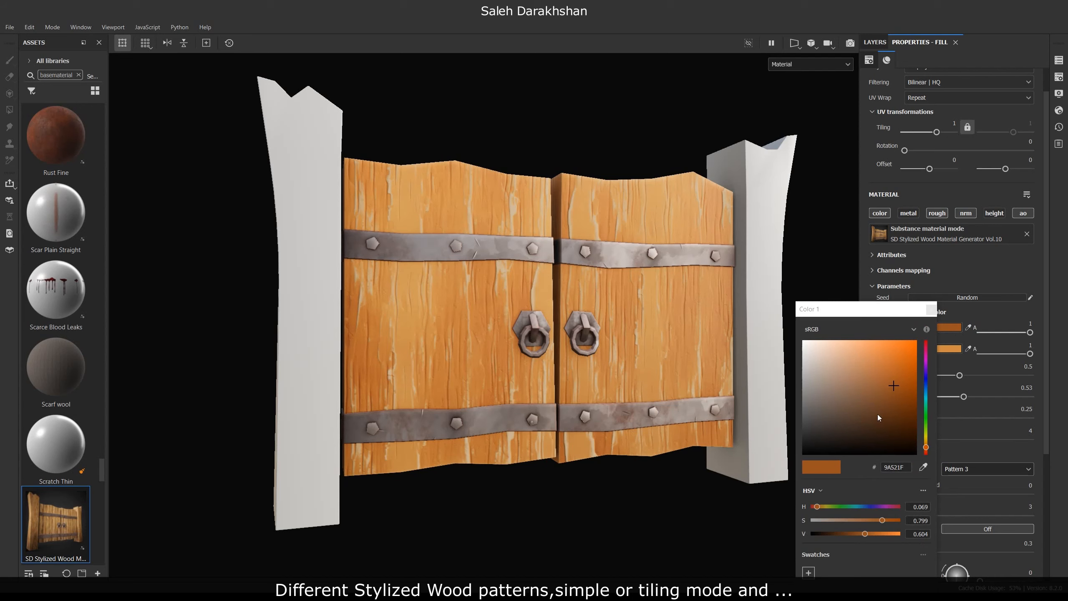
drag(879, 416, 861, 413)
click(931, 310)
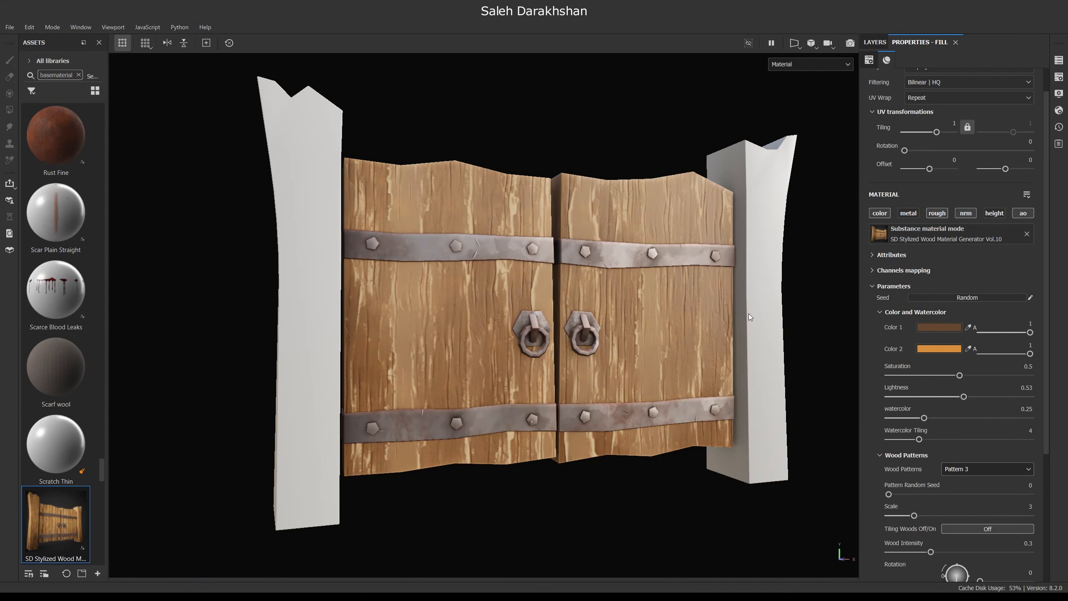
Set the wood's saturation to 0.55 and change Color 2 to a light tan.
alt+drag(822, 314, 597, 337)
scroll(595, 339, up, 2)
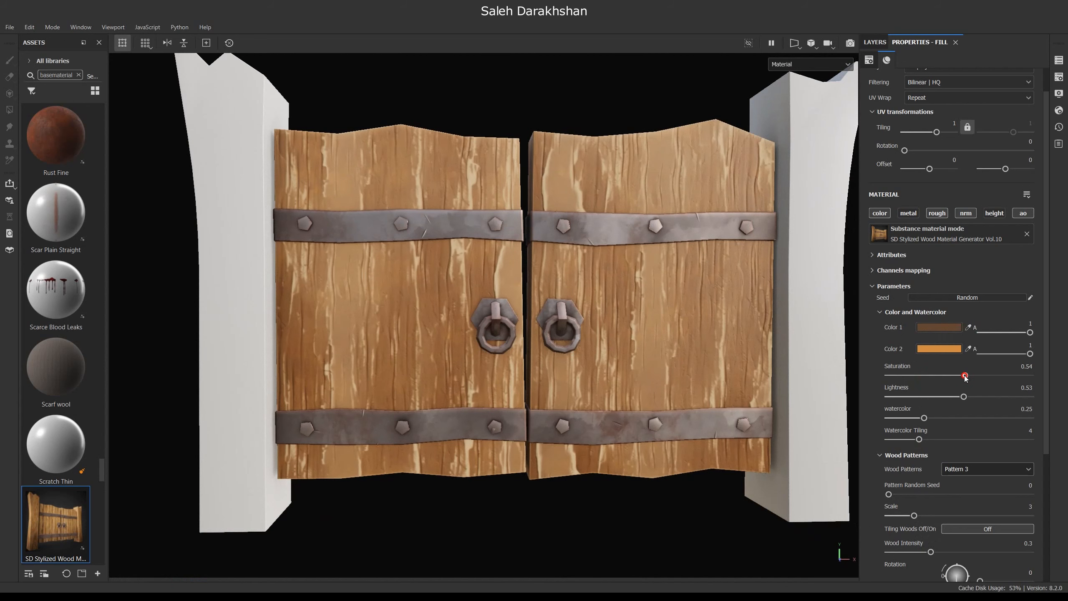
mouse_move(510, 369)
alt+mouse_down()
mouse_move(548, 365)
mouse_move(528, 359)
alt+mouse_up()
click(930, 348)
drag(882, 365, 842, 375)
Darken the wood's Color 1 to about 482F1E by lowering its HSV value to about 0.287.
click(944, 327)
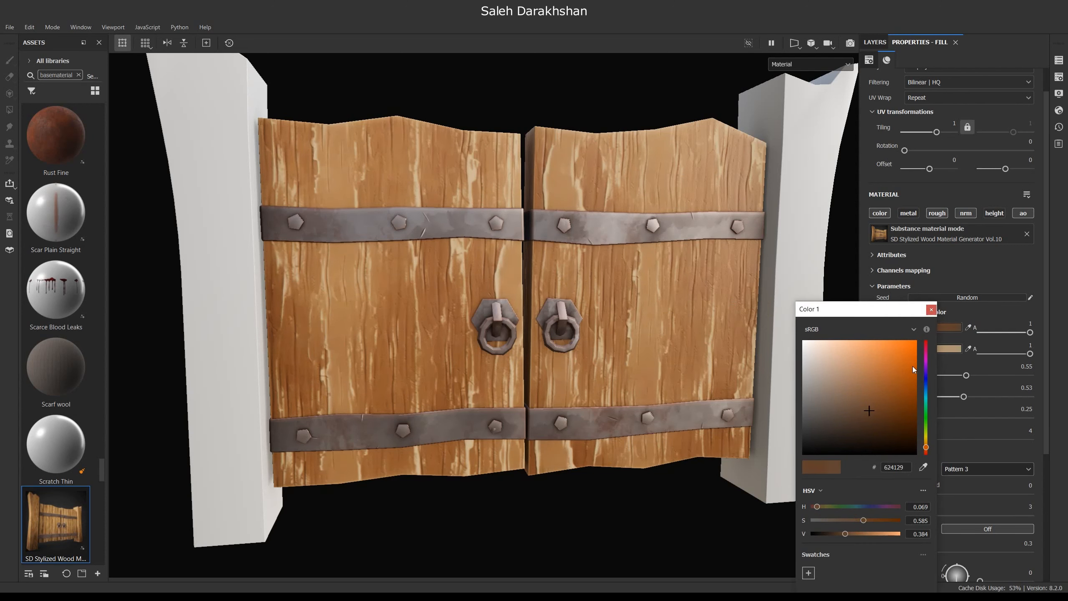
drag(846, 534, 838, 534)
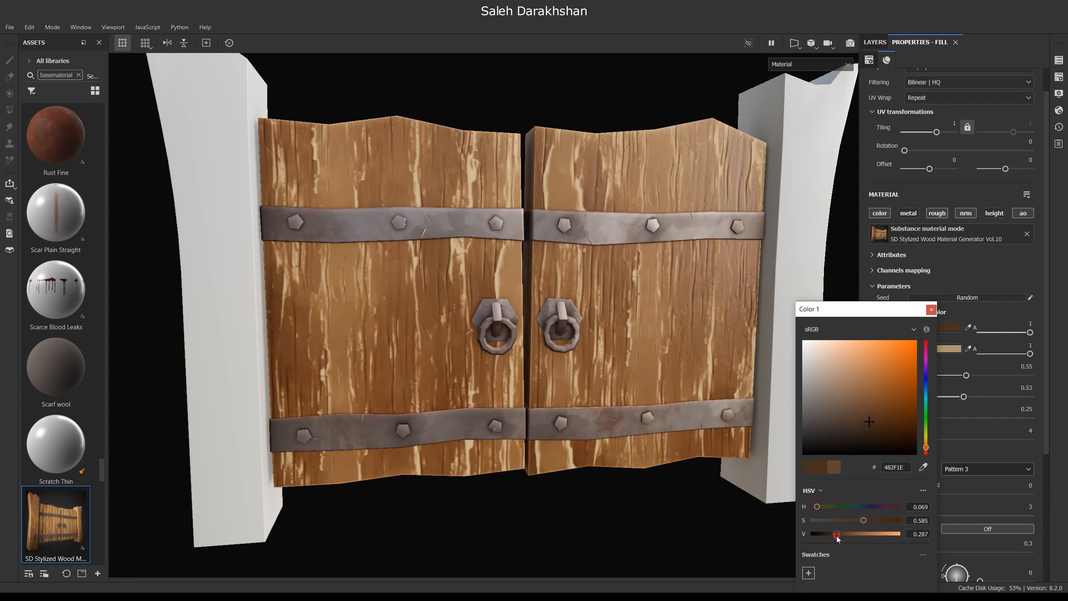
click(932, 310)
mouse_move(792, 390)
alt+mouse_down()
mouse_move(822, 396)
mouse_move(812, 395)
alt+mouse_up()
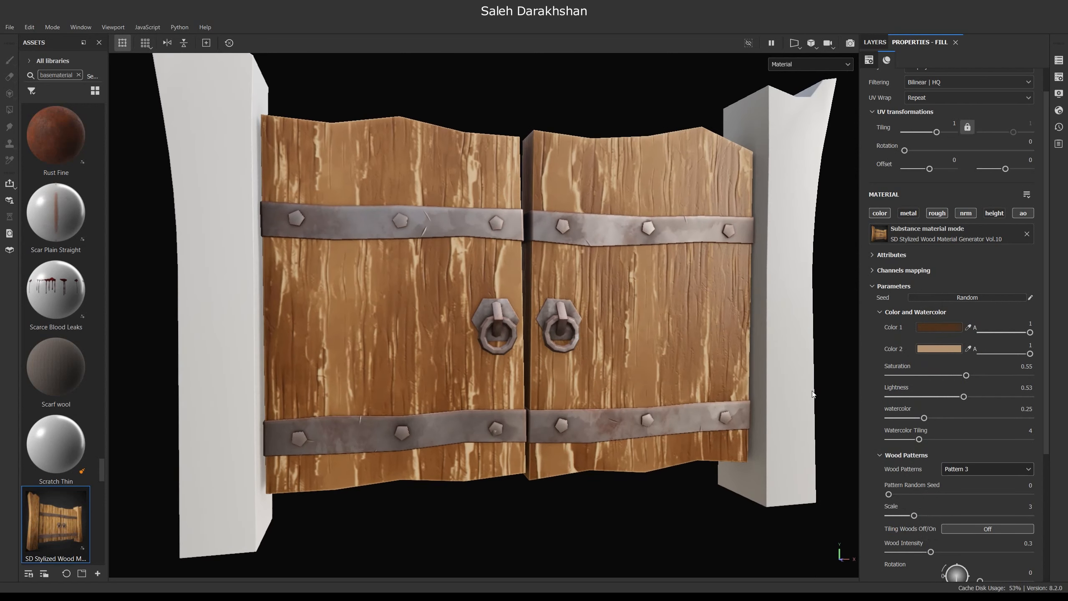
Try different scales for the wood pattern and return it to 3.
click(898, 313)
scroll(919, 376, down, 1)
click(912, 357)
drag(911, 358, 918, 359)
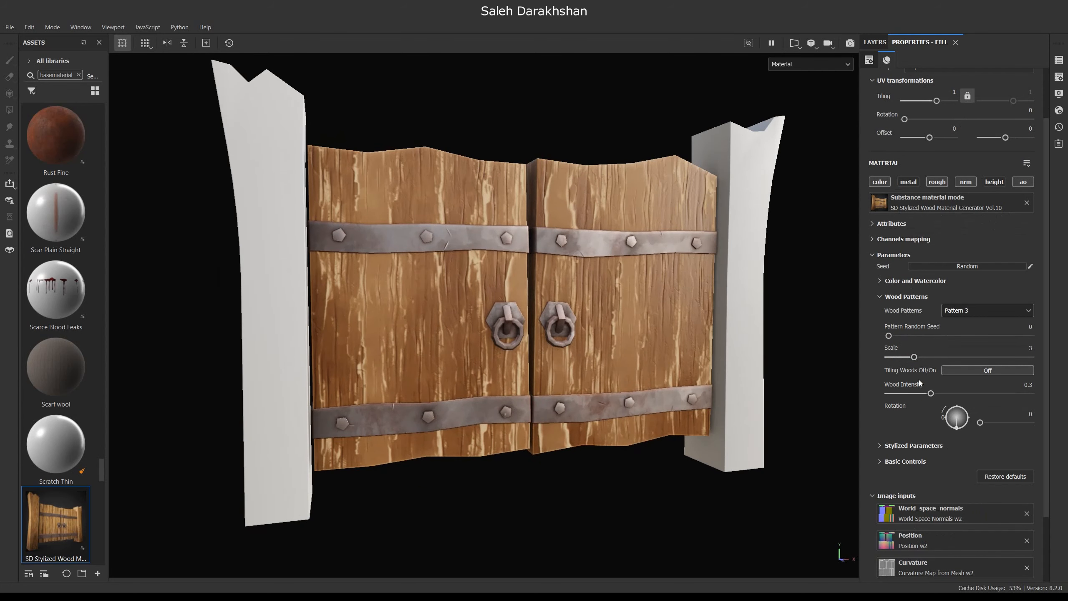
In the stylized edge parameters, set the Pattern Edge Intensity to 0.45.
click(906, 296)
click(914, 312)
click(900, 356)
scroll(1001, 472, down, 1)
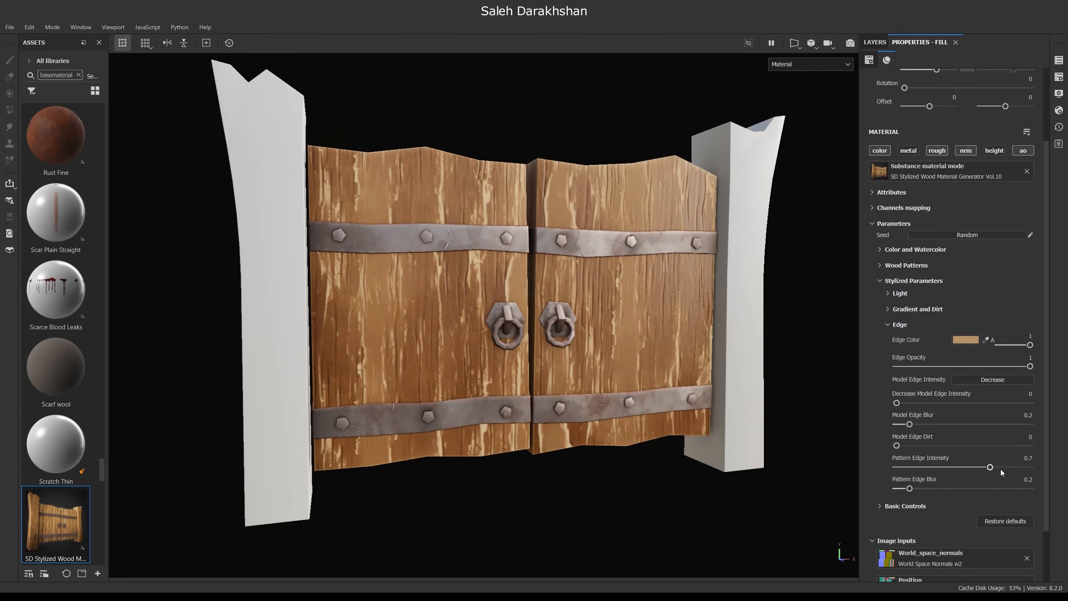
drag(962, 468, 873, 470)
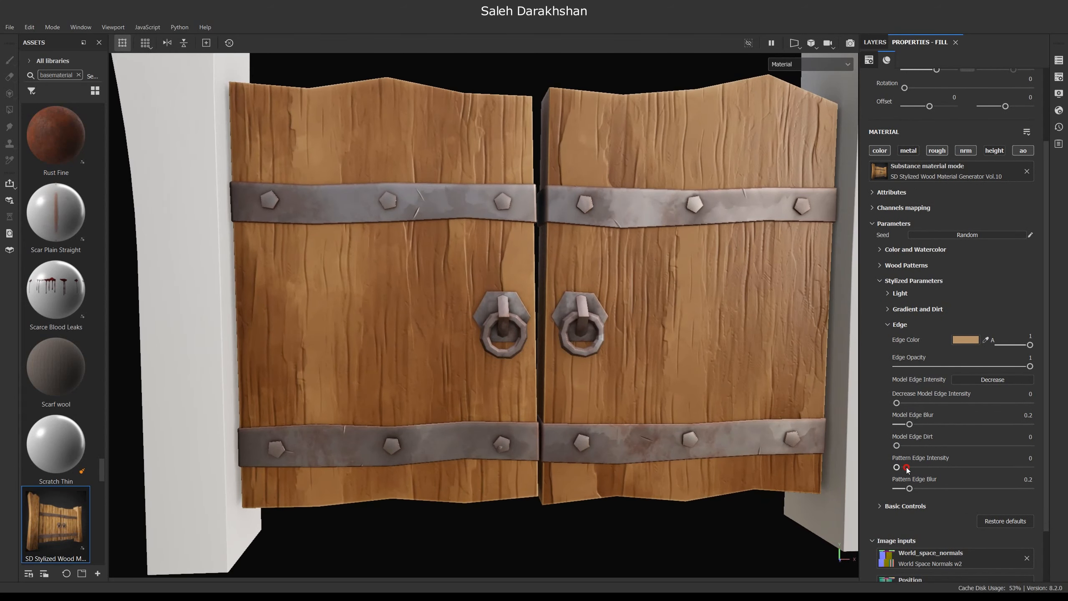
drag(907, 468, 944, 467)
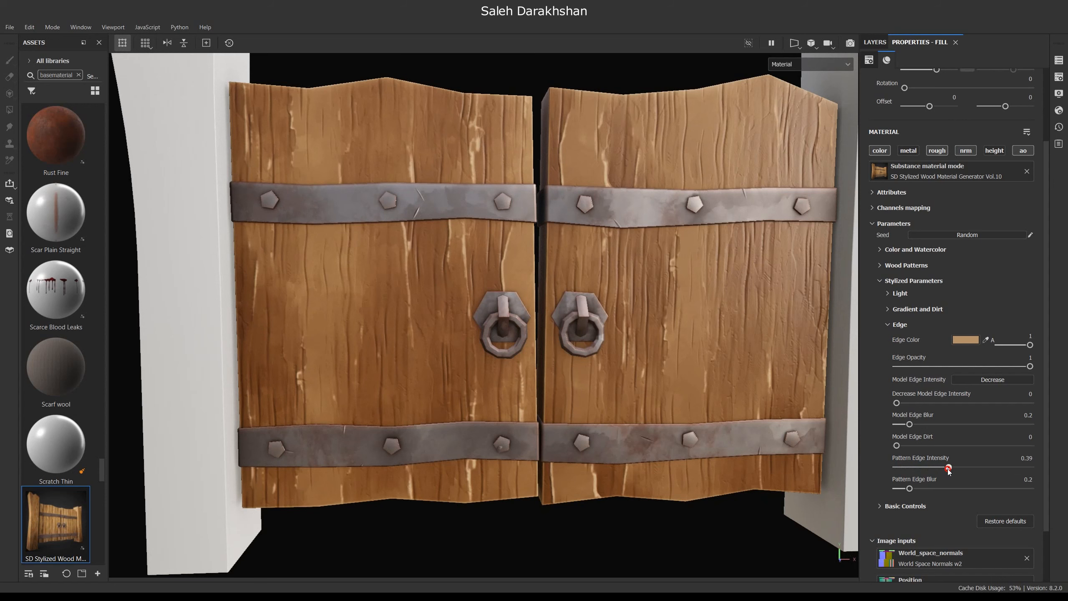
Set the Edge Color to 9A8163 and the Pattern Edge Blur to 0.06.
click(962, 339)
mouse_move(849, 371)
mouse_down()
mouse_move(840, 375)
mouse_move(849, 363)
mouse_move(860, 380)
mouse_up()
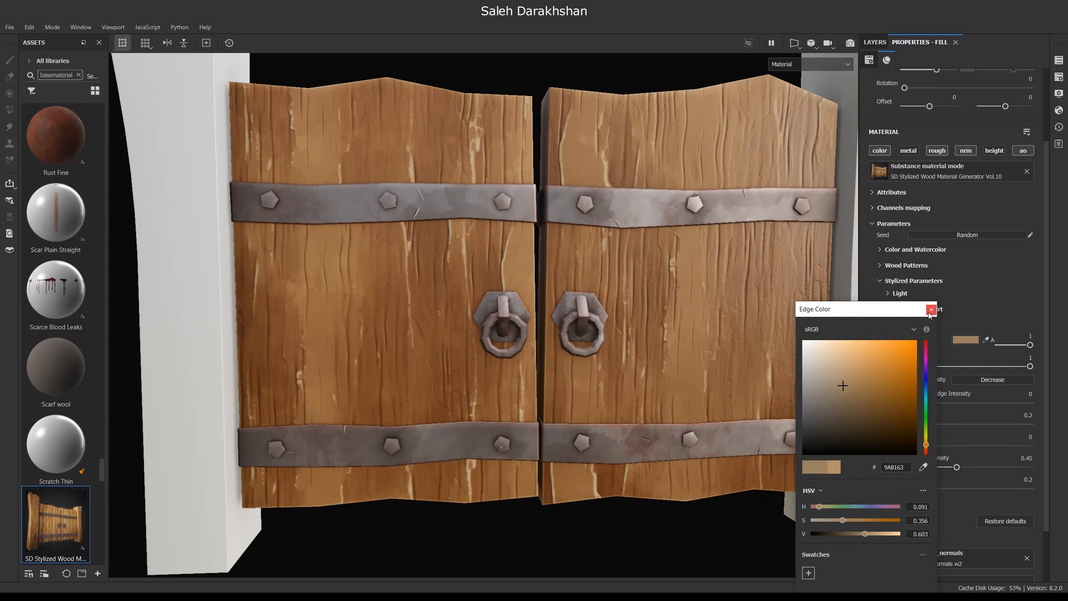
click(932, 312)
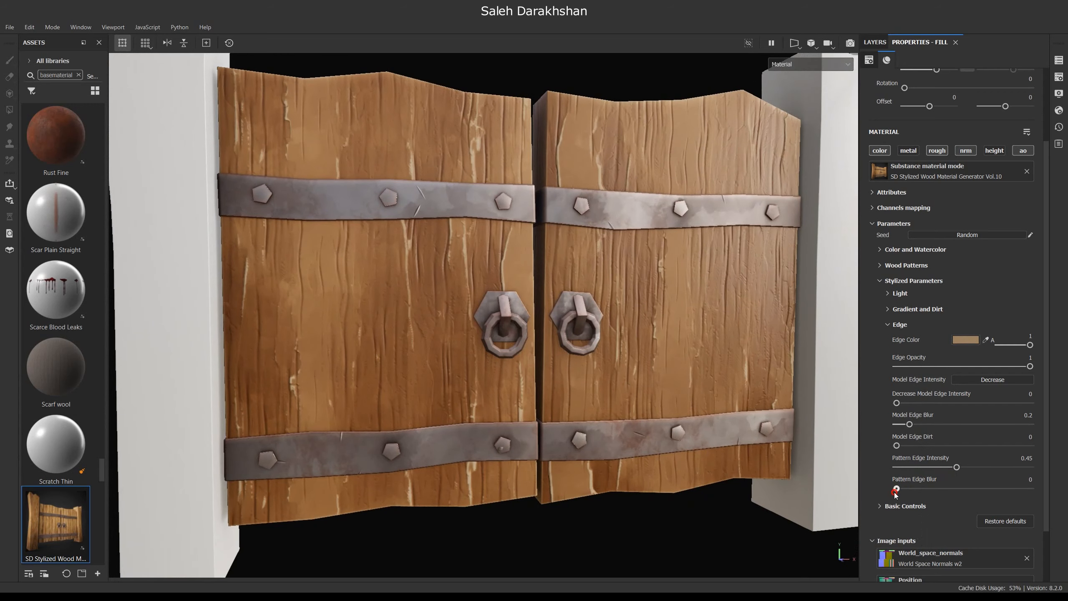
drag(900, 495, 901, 494)
scroll(538, 411, down, 4)
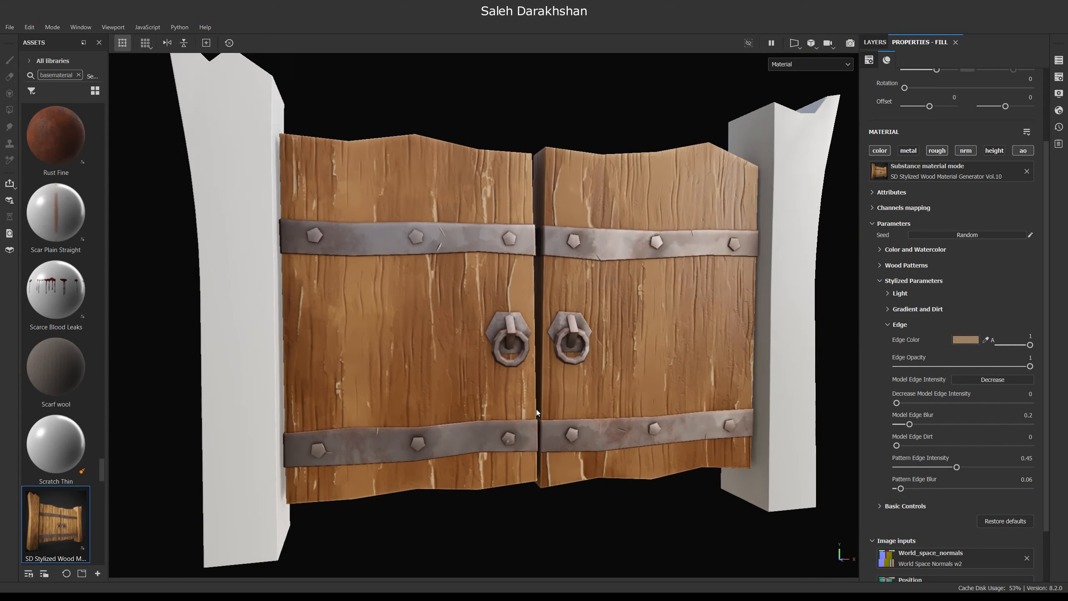
scroll(536, 323, up, 5)
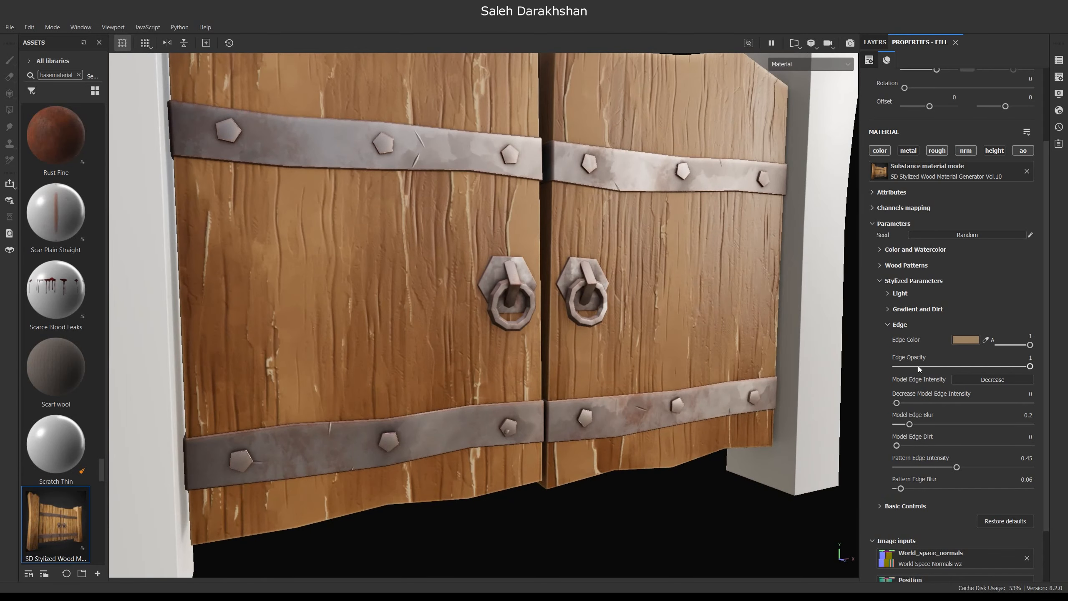
Switch Model Edge Intensity to Increase and set the increase amount to 32.
click(992, 380)
click(993, 391)
drag(897, 403, 1026, 399)
scroll(547, 333, down, 5)
alt+drag(546, 332, 510, 348)
scroll(509, 349, up, 1)
scroll(509, 349, up, 1)
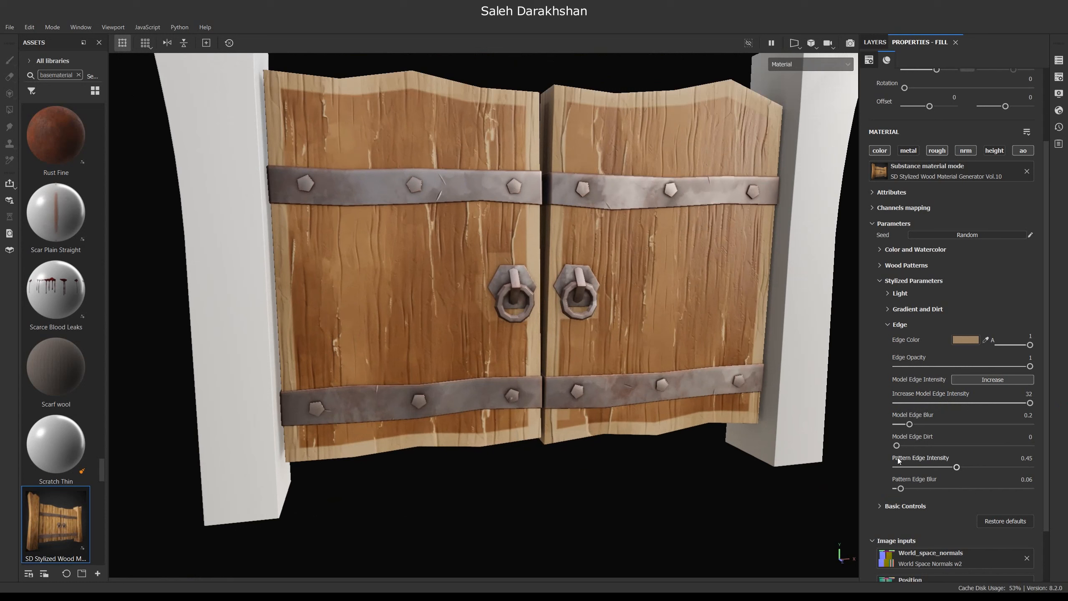
Set the model edge parameters to increase intensity 13, blur 1.2 and dirt 0.68.
drag(920, 447, 961, 448)
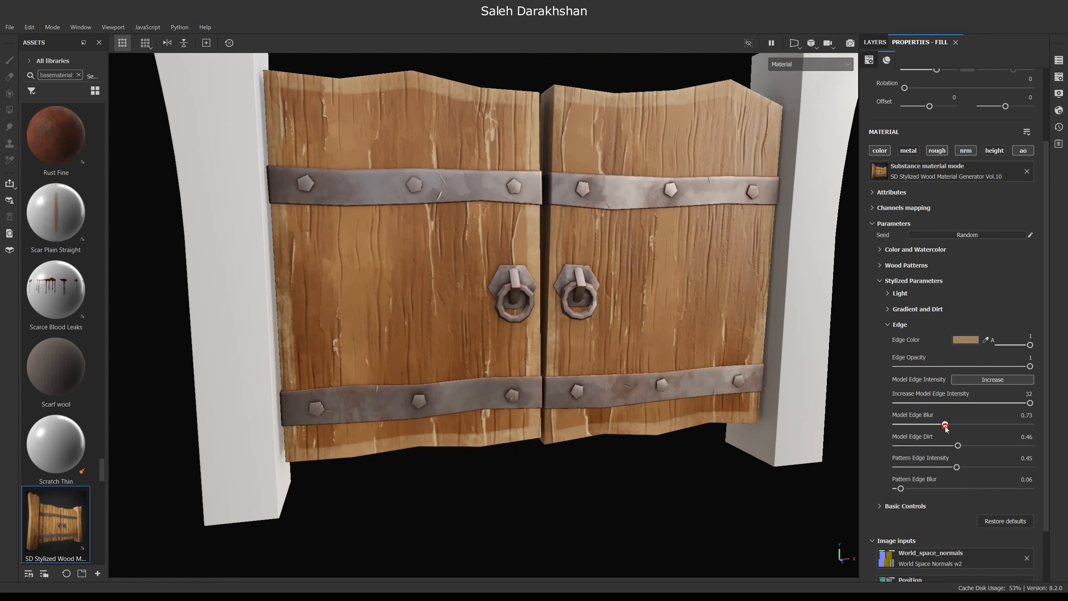
drag(984, 404, 951, 403)
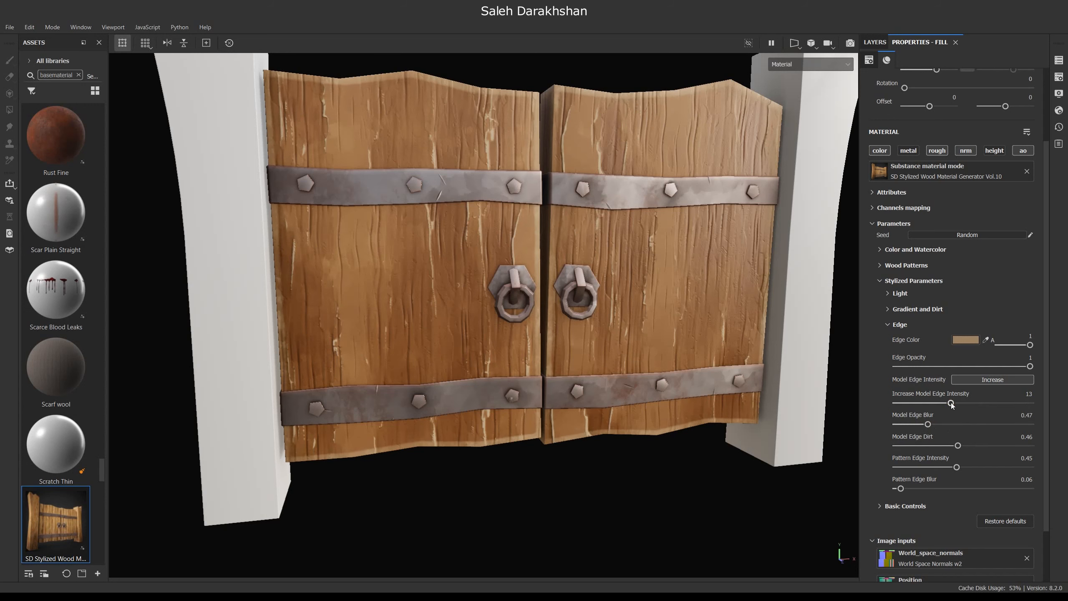
drag(986, 447, 1001, 446)
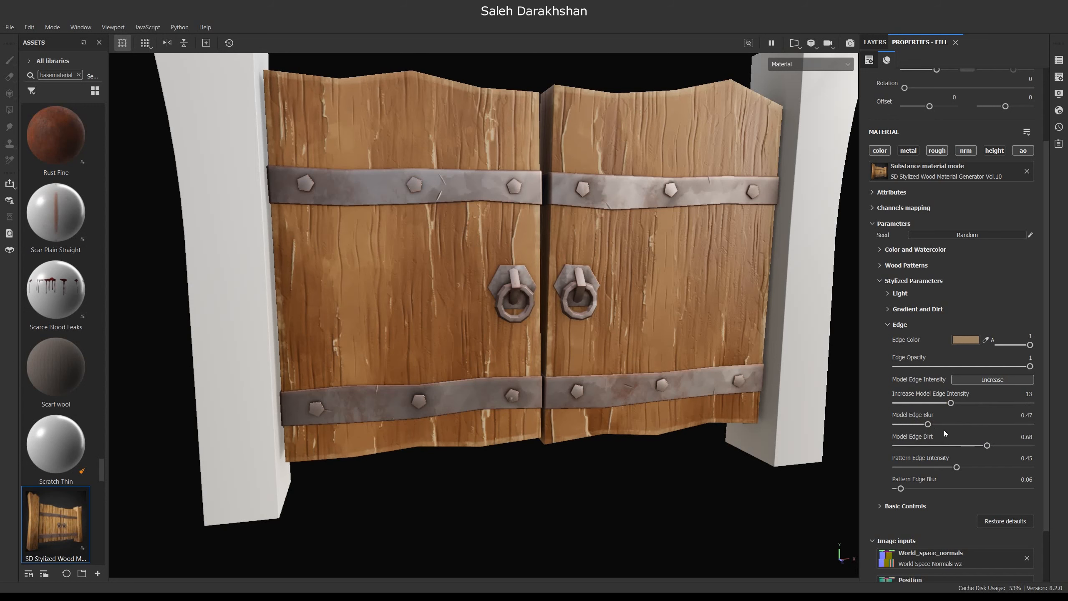
alt+drag(689, 307, 622, 362)
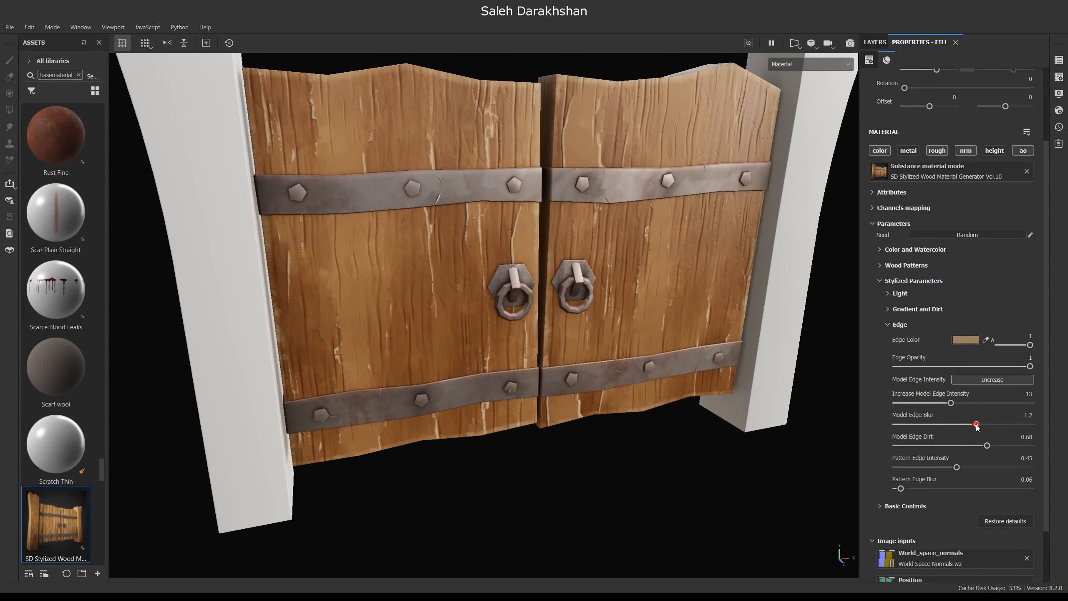
Refine the model edges to increase intensity 20, blur 1.28 and dirt 0.77, checking the doors up close.
alt+drag(544, 383, 458, 357)
scroll(498, 381, up, 3)
scroll(497, 370, up, 3)
drag(963, 403, 975, 403)
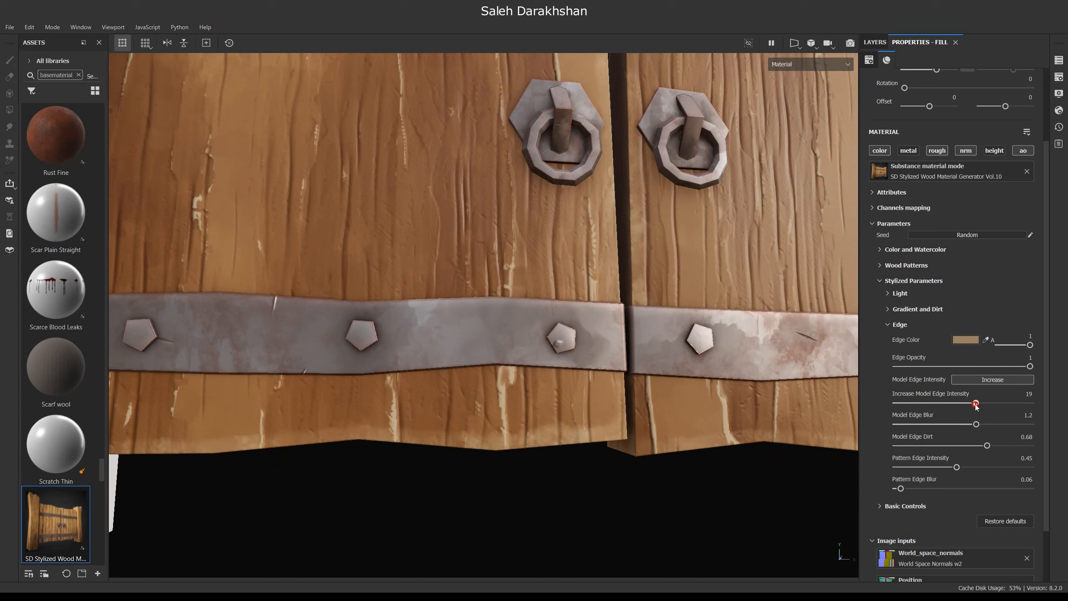
mouse_move(1011, 447)
mouse_down()
mouse_move(1053, 447)
mouse_move(1003, 448)
mouse_move(1022, 451)
mouse_up()
scroll(556, 396, down, 6)
alt+drag(555, 396, 598, 358)
scroll(506, 226, up, 4)
alt+drag(505, 227, 545, 191)
scroll(544, 191, down, 4)
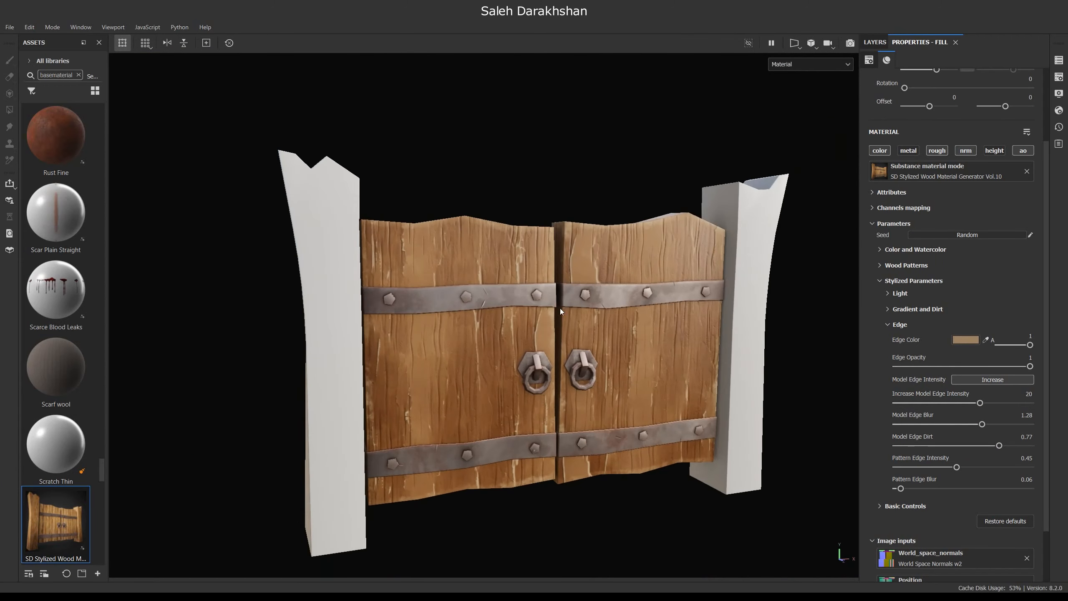
scroll(551, 311, up, 5)
alt+drag(564, 355, 552, 350)
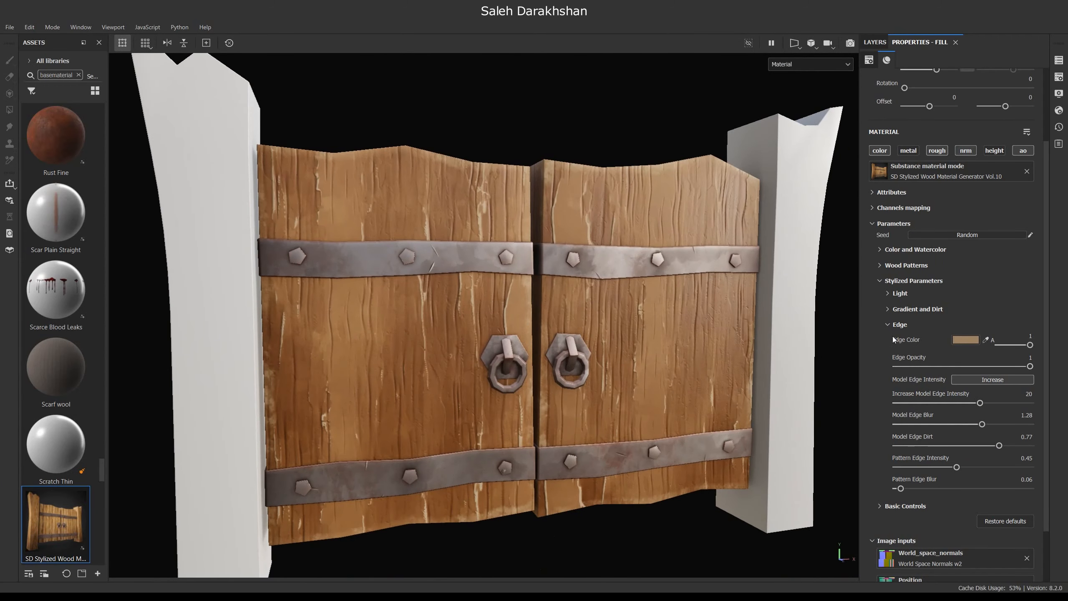
Set the door gradient's intensity to 1 and its color to a dark brown.
click(894, 324)
click(894, 310)
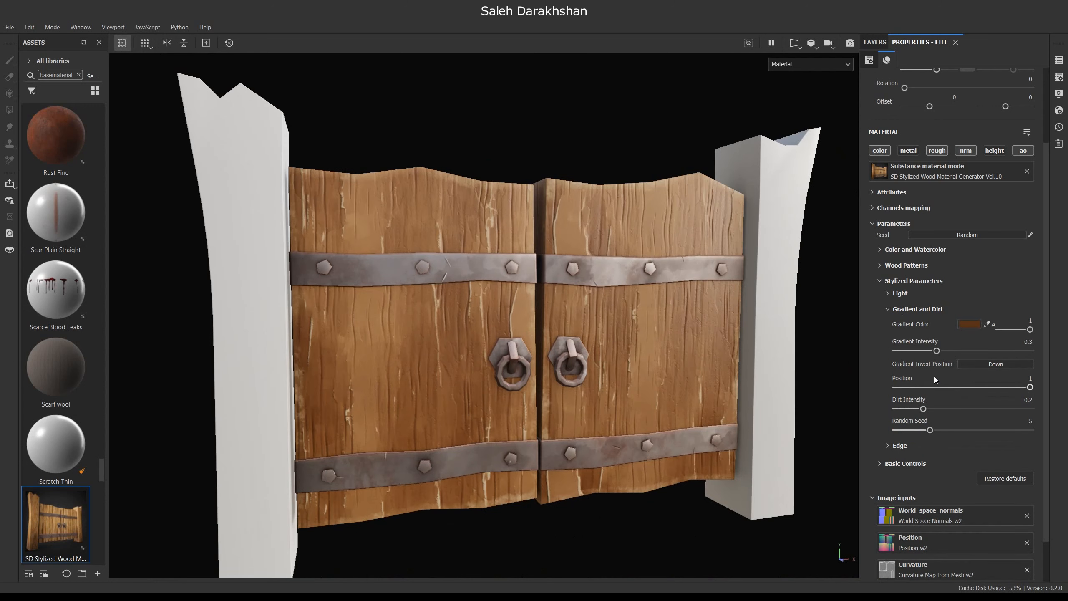
drag(987, 353, 1050, 346)
click(969, 323)
drag(818, 398, 724, 501)
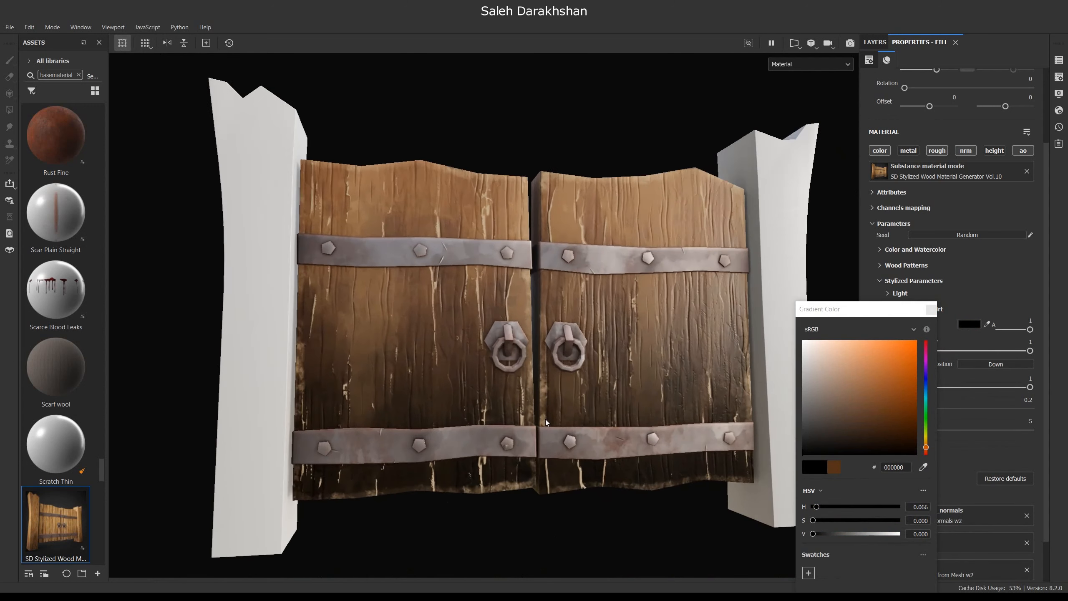
mouse_move(818, 430)
mouse_down()
mouse_move(837, 425)
mouse_move(822, 425)
mouse_move(826, 442)
mouse_move(853, 424)
mouse_up()
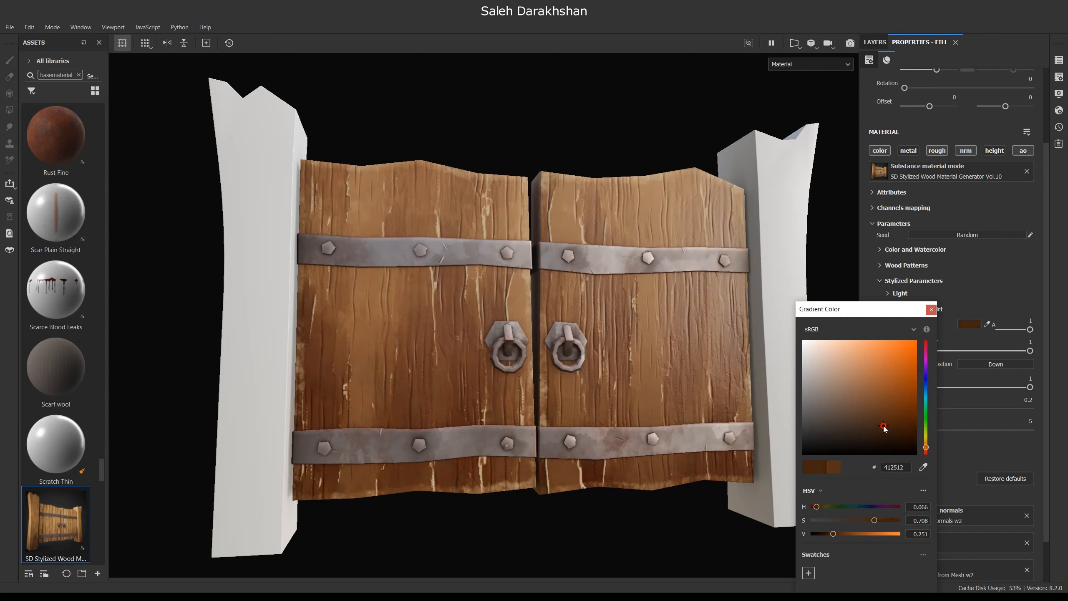
click(931, 310)
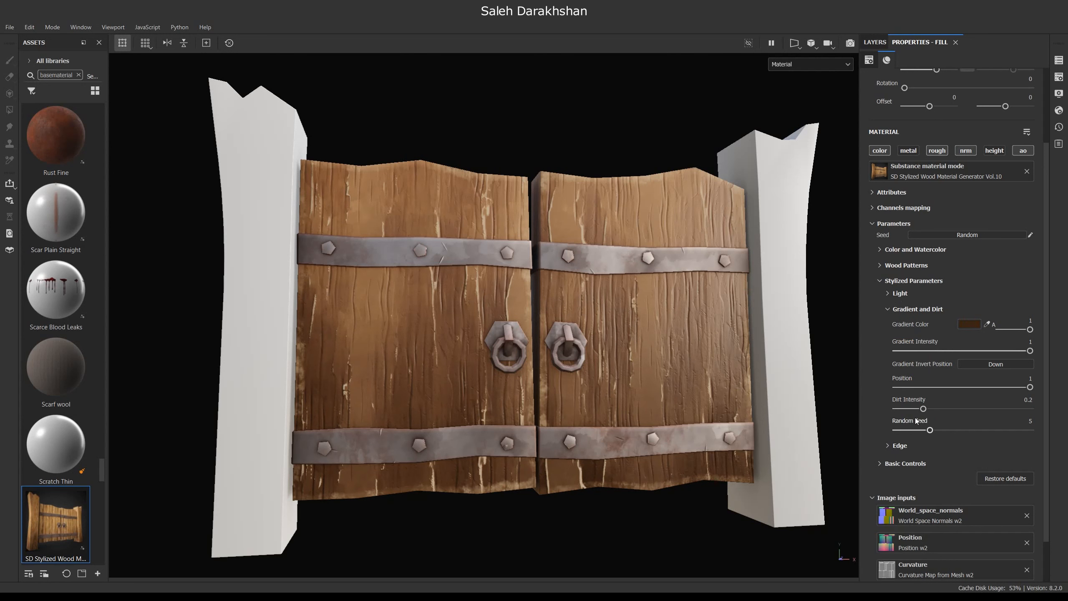
Tune the doors' gradient position to 0.83, Dirt Intensity to 0.42 and Random Seed to 9, checking the gate from several angles.
drag(925, 408, 961, 410)
alt+drag(690, 400, 661, 396)
drag(929, 430, 990, 431)
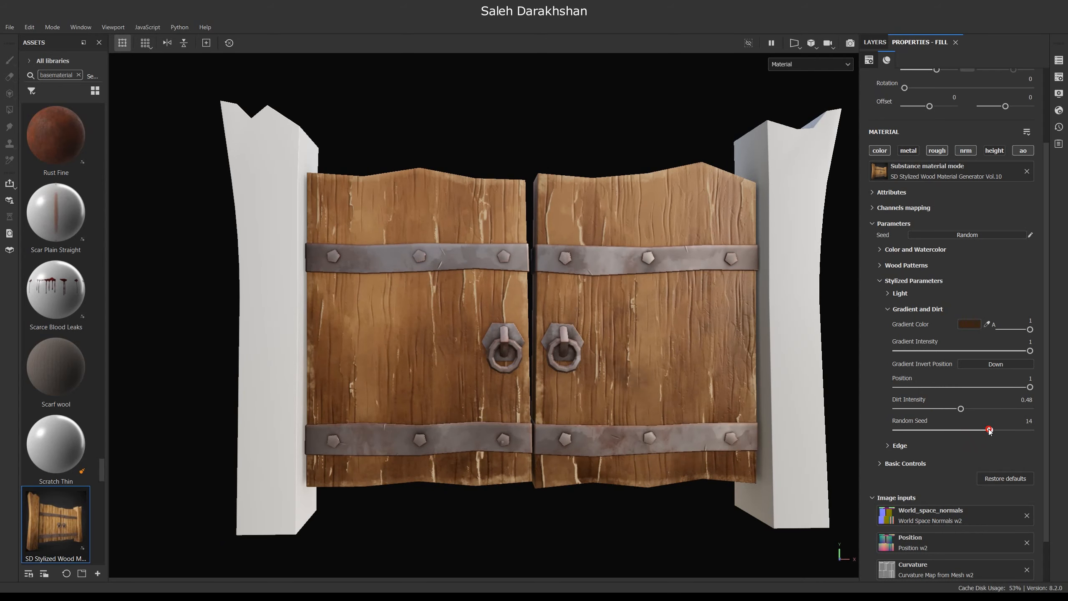
mouse_move(1029, 387)
mouse_down()
mouse_move(968, 387)
mouse_move(996, 395)
mouse_up()
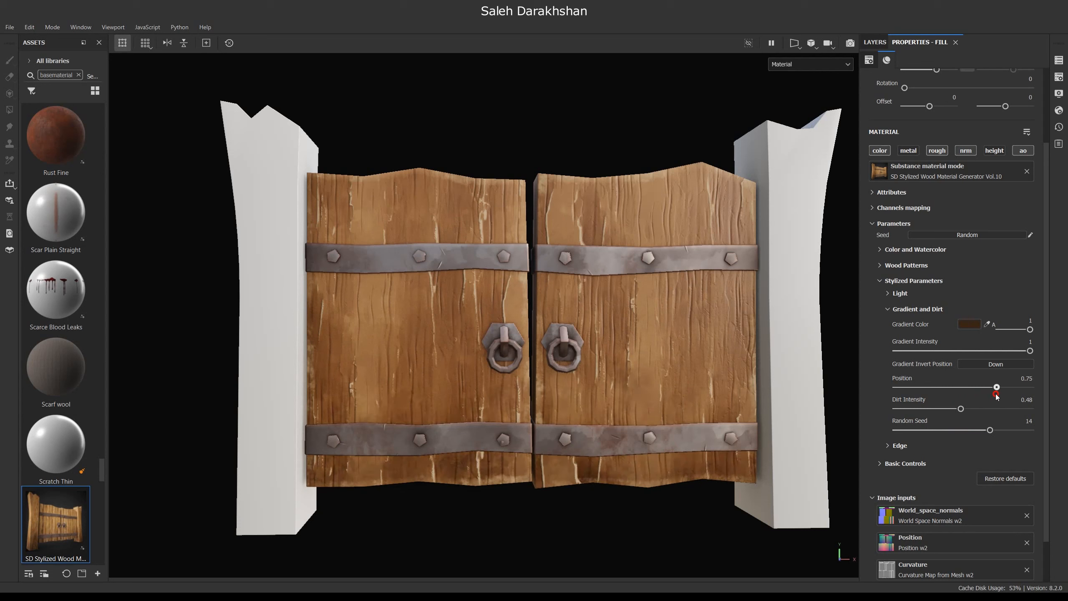
alt+drag(667, 373, 613, 374)
scroll(678, 363, down, 4)
scroll(614, 375, up, 3)
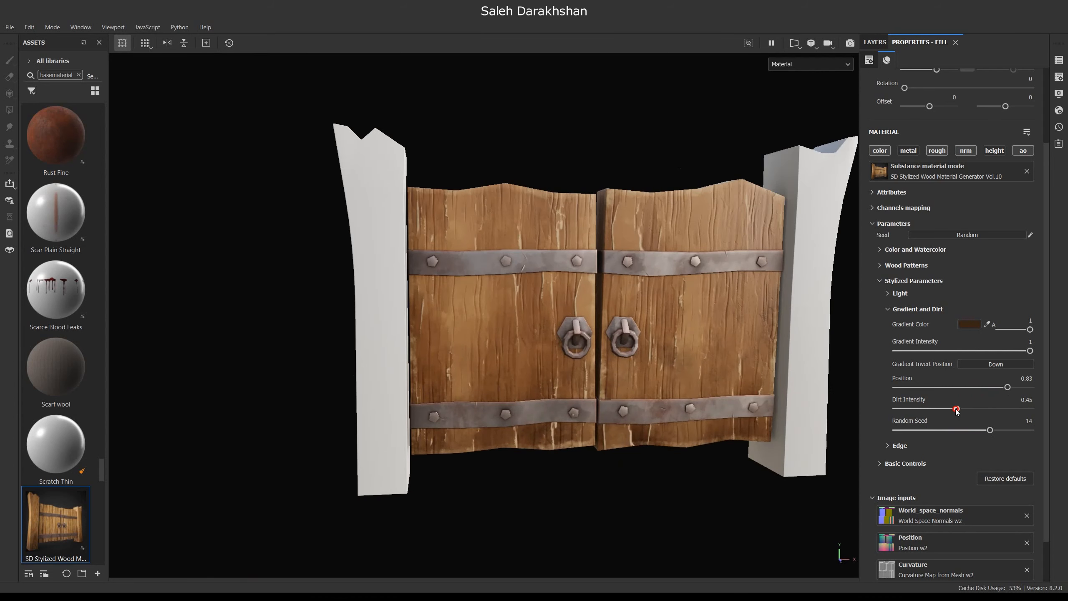
drag(990, 430, 960, 434)
alt+drag(694, 387, 723, 412)
scroll(711, 404, down, 3)
alt+drag(589, 358, 641, 337)
scroll(610, 329, up, 5)
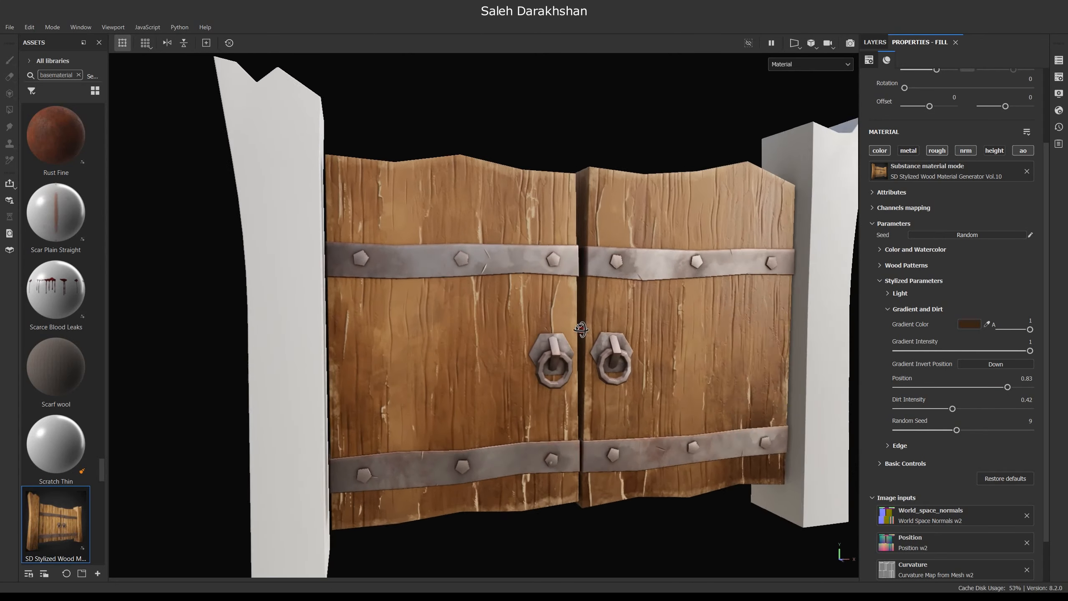
Give the stylized light a golden tan color and set its intensity to 0.3.
click(898, 310)
click(899, 293)
alt+drag(601, 257, 609, 318)
click(944, 333)
drag(888, 356, 866, 369)
click(931, 309)
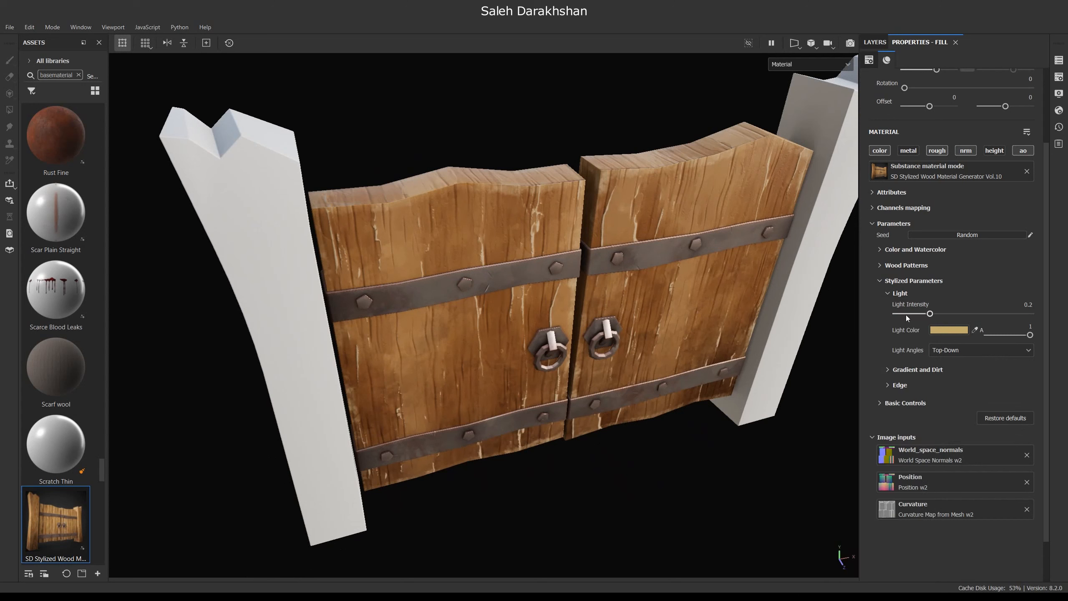
drag(981, 317, 941, 332)
Compare the light angles, including Down-Top, choose Front-Back and reduce the Light Intensity to 0.08.
click(952, 350)
click(958, 378)
click(965, 349)
click(955, 398)
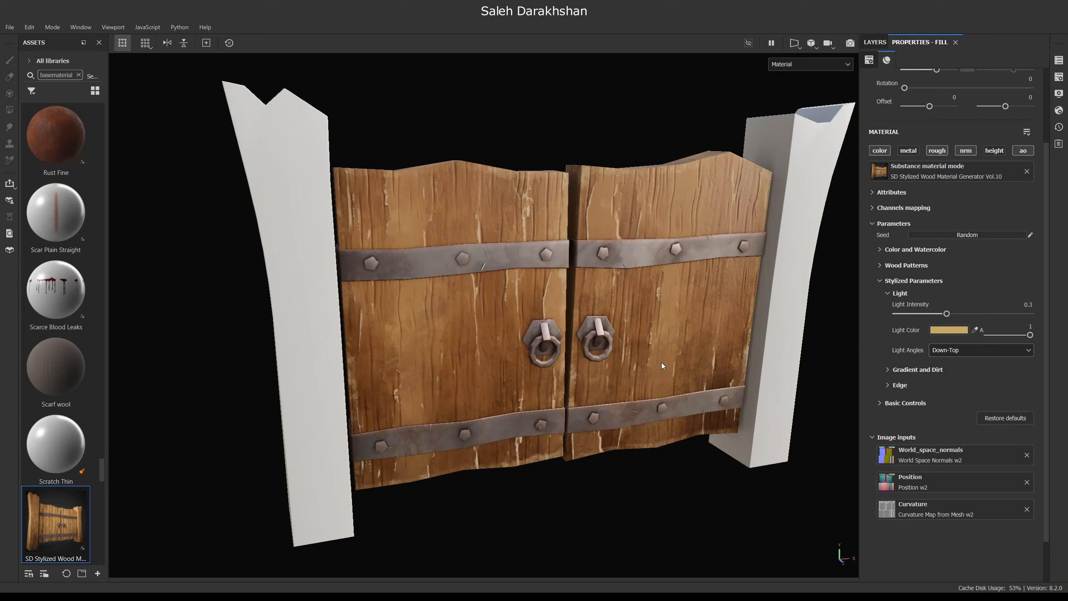
click(971, 351)
click(951, 387)
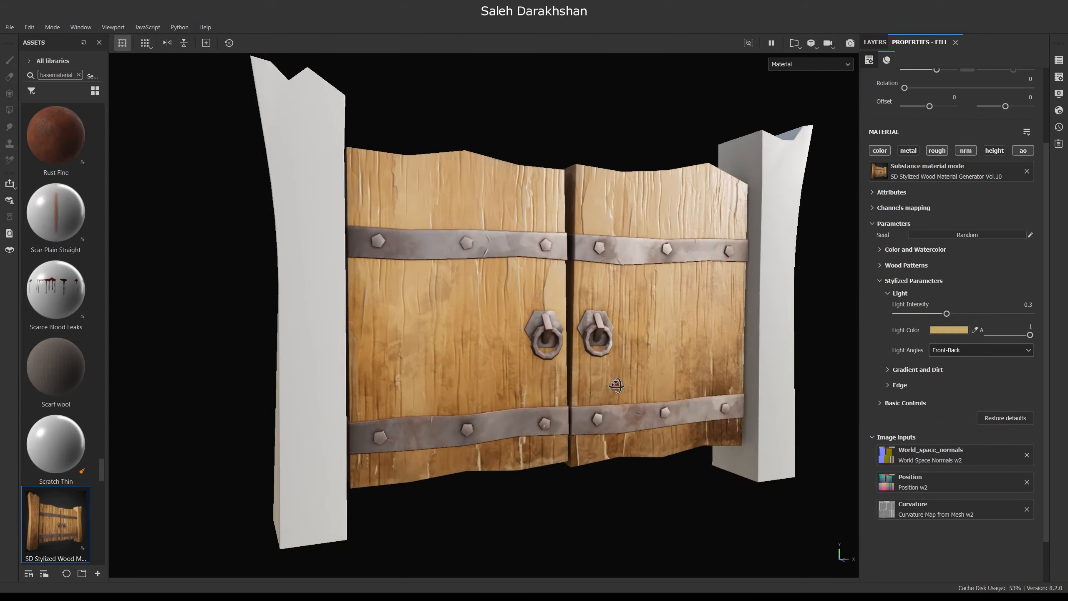
drag(947, 314, 910, 322)
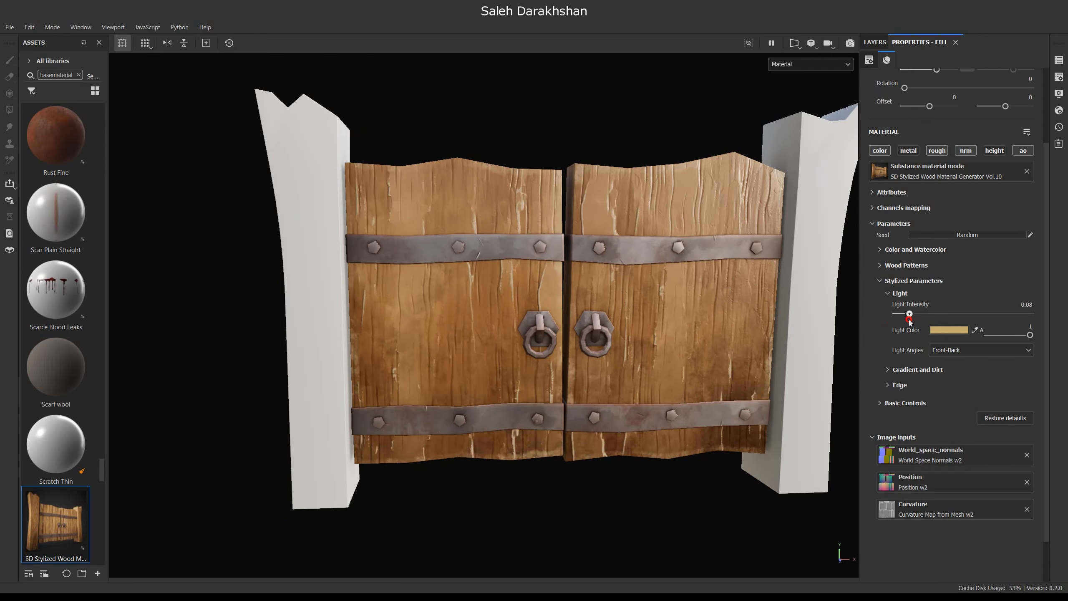
alt+drag(568, 323, 494, 308)
scroll(502, 343, down, 3)
alt+drag(502, 344, 659, 359)
scroll(589, 311, up, 3)
Set the doors' Normal Intensity to 1.5 in the basic controls.
click(909, 281)
click(909, 296)
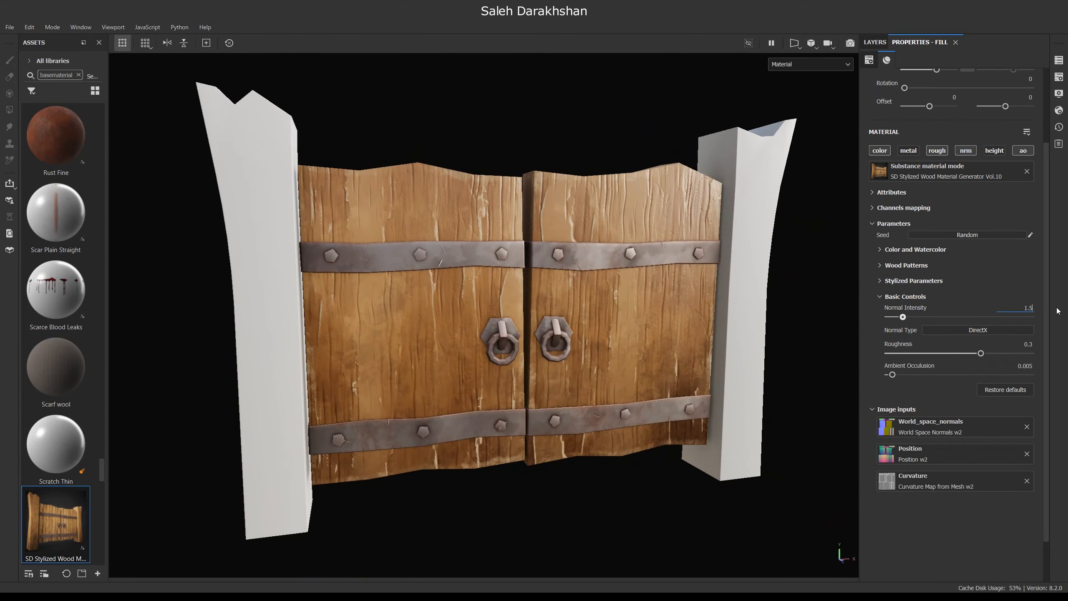
mouse_move(591, 335)
alt+mouse_down()
mouse_move(464, 329)
mouse_move(446, 339)
mouse_move(602, 339)
alt+mouse_up()
scroll(458, 331, up, 3)
scroll(445, 339, down, 2)
click(905, 296)
click(907, 265)
click(906, 265)
click(894, 249)
click(894, 249)
click(894, 265)
click(963, 280)
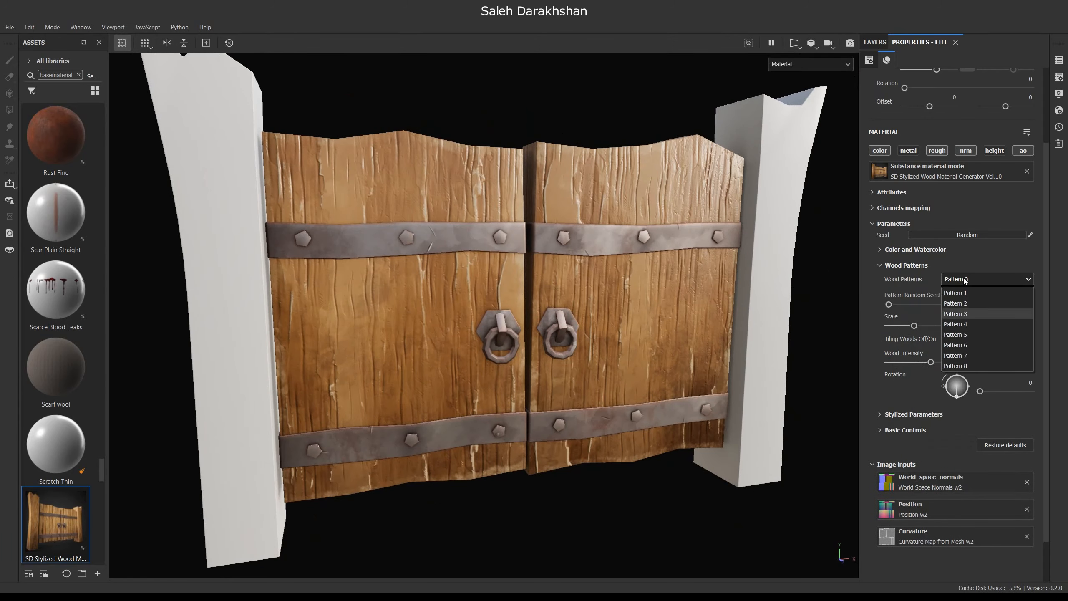
click(870, 242)
Copy the wood material layer from the doors and paste it into the posts' texture set.
click(875, 42)
right_click(938, 84)
click(968, 281)
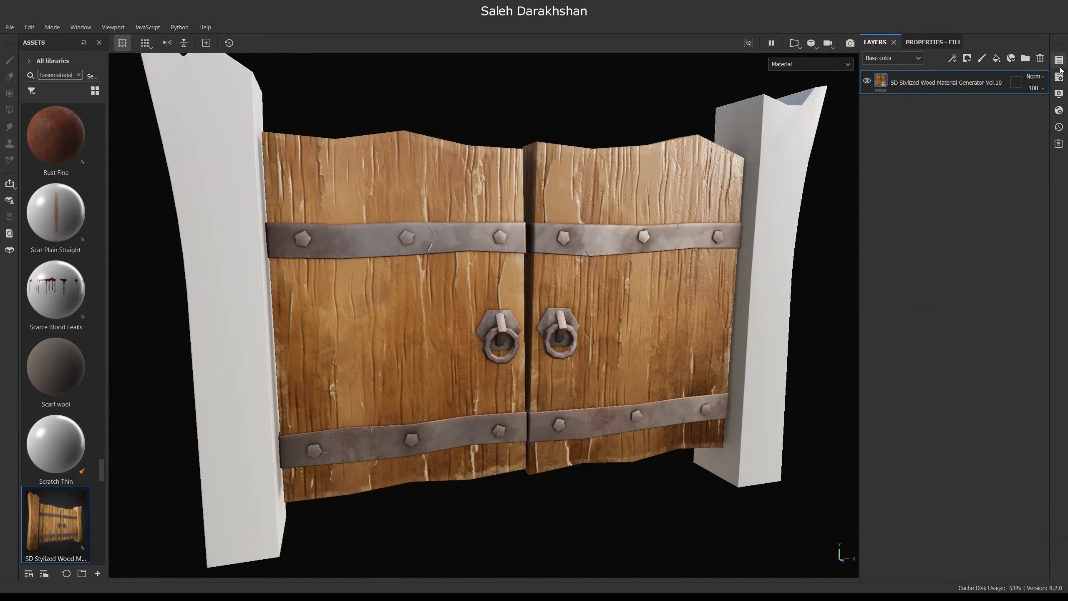
click(1059, 61)
click(870, 113)
click(1059, 61)
right_click(967, 111)
click(970, 141)
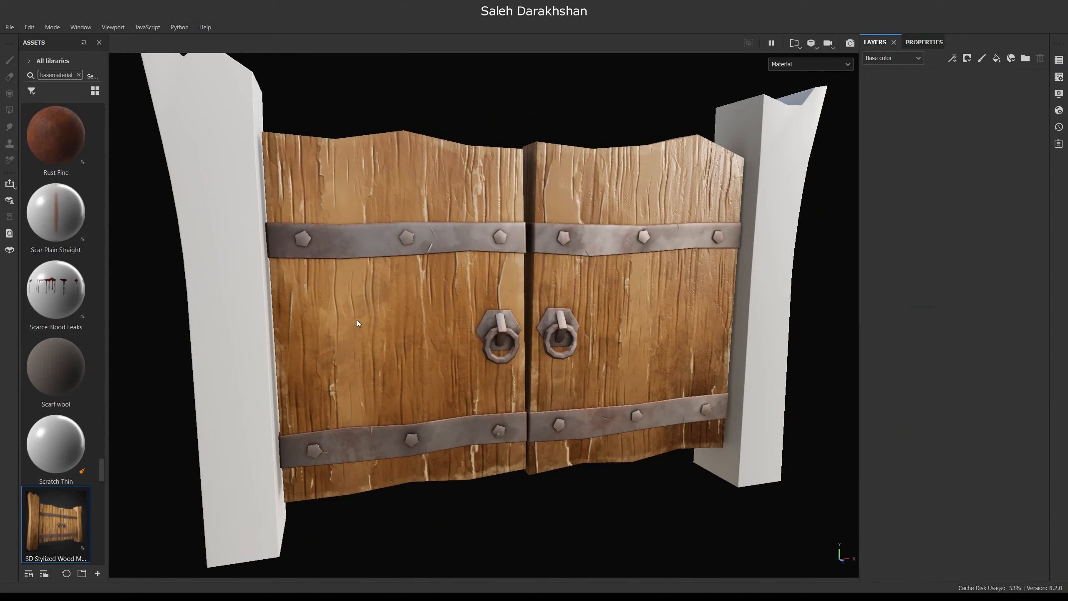
scroll(360, 322, down, 4)
mouse_move(288, 381)
alt+mouse_down()
mouse_move(202, 385)
mouse_move(282, 364)
alt+mouse_up()
scroll(278, 362, down, 3)
scroll(279, 362, up, 5)
alt+drag(395, 370, 388, 371)
Set the Pattern Random Seed of the posts' wood to 8 and inspect the gate.
click(930, 43)
click(894, 251)
click(894, 251)
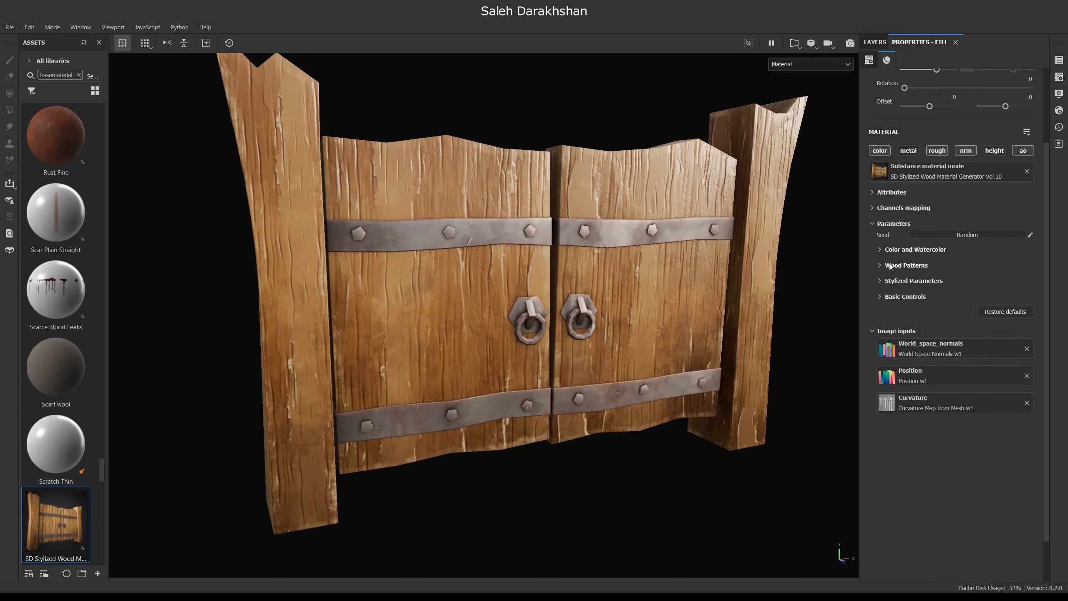
click(893, 266)
drag(889, 304, 916, 327)
alt+drag(500, 321, 373, 339)
scroll(526, 303, down, 3)
scroll(433, 314, up, 3)
scroll(372, 341, up, 1)
shift+right_drag(437, 350, 482, 347)
alt+drag(486, 371, 569, 386)
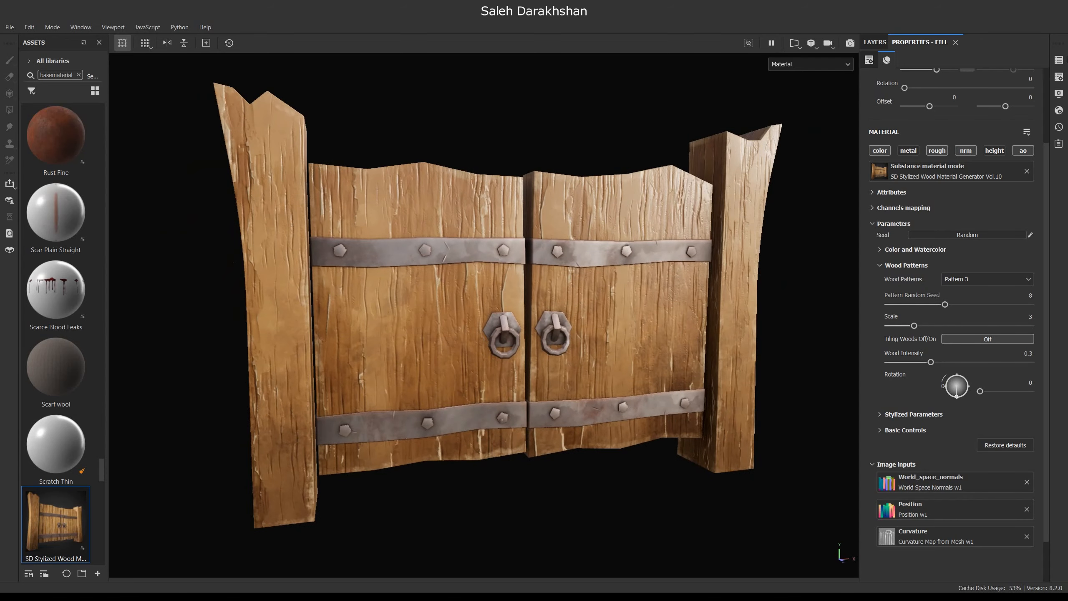
Return to the doors' texture set and change its wood pattern to Pattern 4.
click(1060, 60)
click(1001, 116)
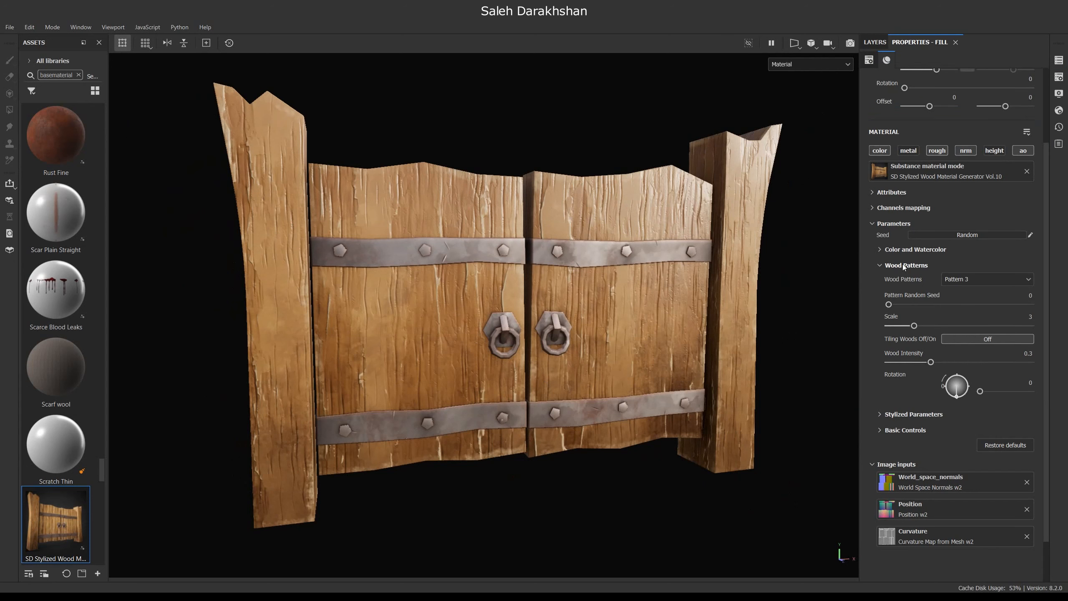
click(967, 279)
click(967, 324)
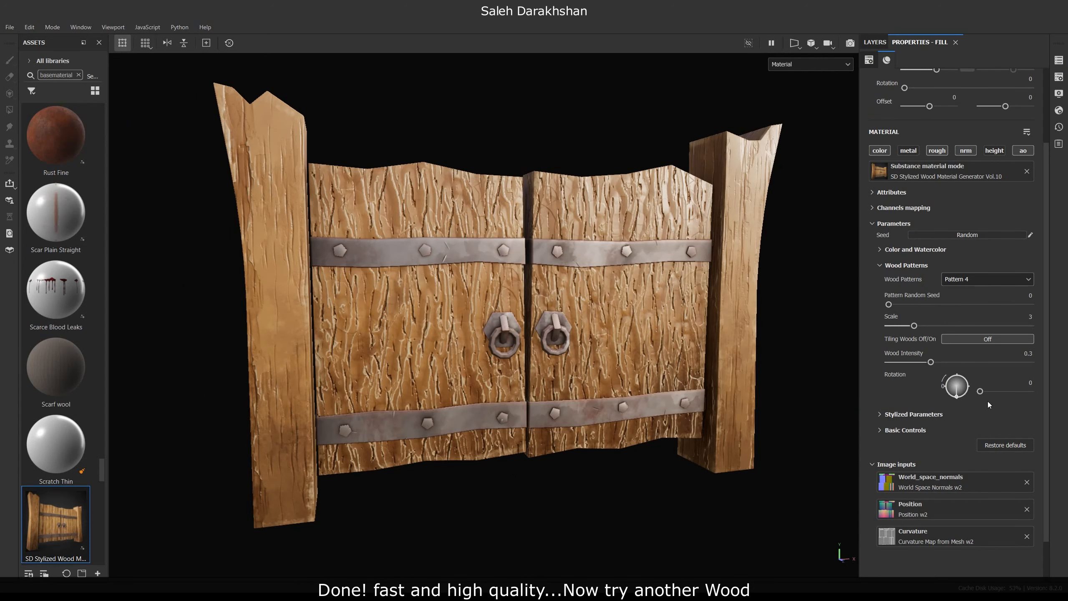
Set the doors' Normal Intensity to 1.
scroll(666, 344, up, 1)
click(905, 430)
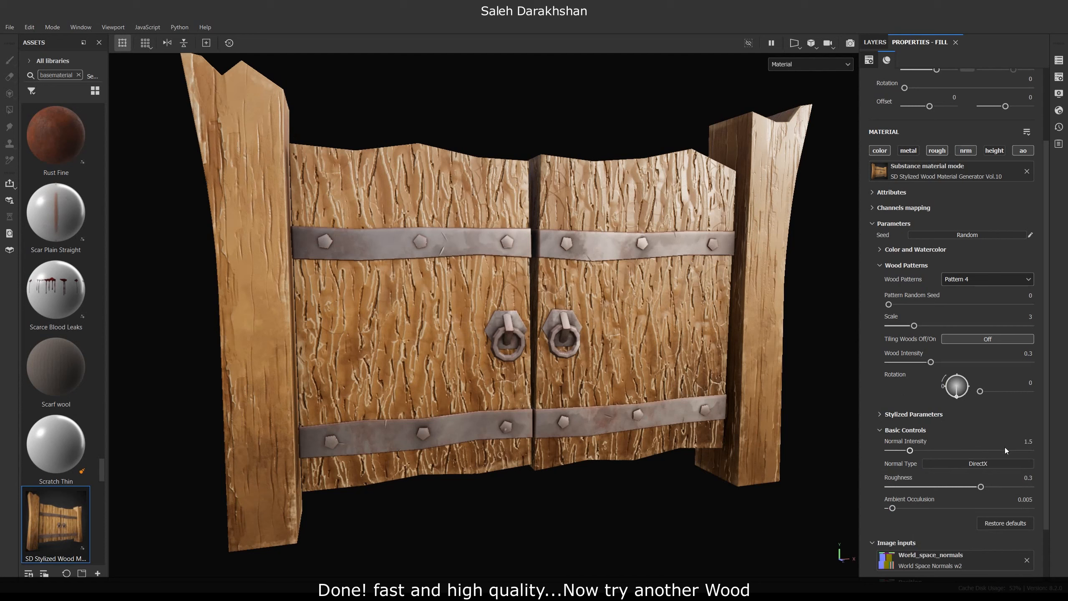
key(Return)
mouse_move(510, 310)
alt+mouse_down()
mouse_move(459, 297)
mouse_move(491, 310)
alt+mouse_up()
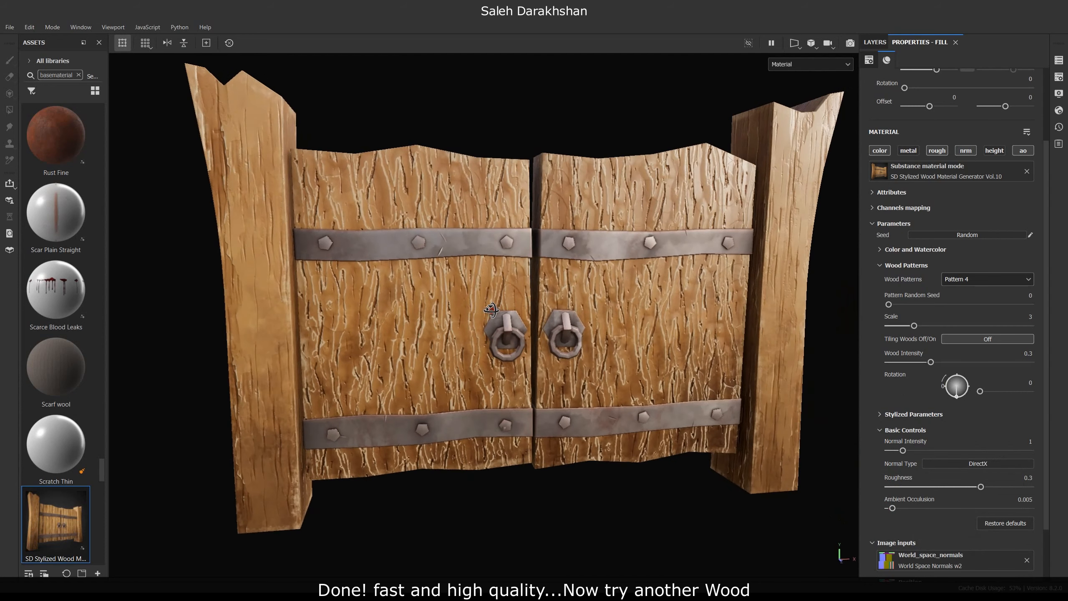
Set the doors' pattern scale to 2 and turn on wood tiling.
mouse_move(921, 325)
mouse_down()
mouse_move(886, 326)
mouse_move(901, 326)
mouse_up()
click(984, 339)
alt+drag(505, 320, 467, 307)
mouse_move(467, 307)
alt+right_down()
mouse_move(468, 329)
mouse_move(476, 297)
alt+right_up()
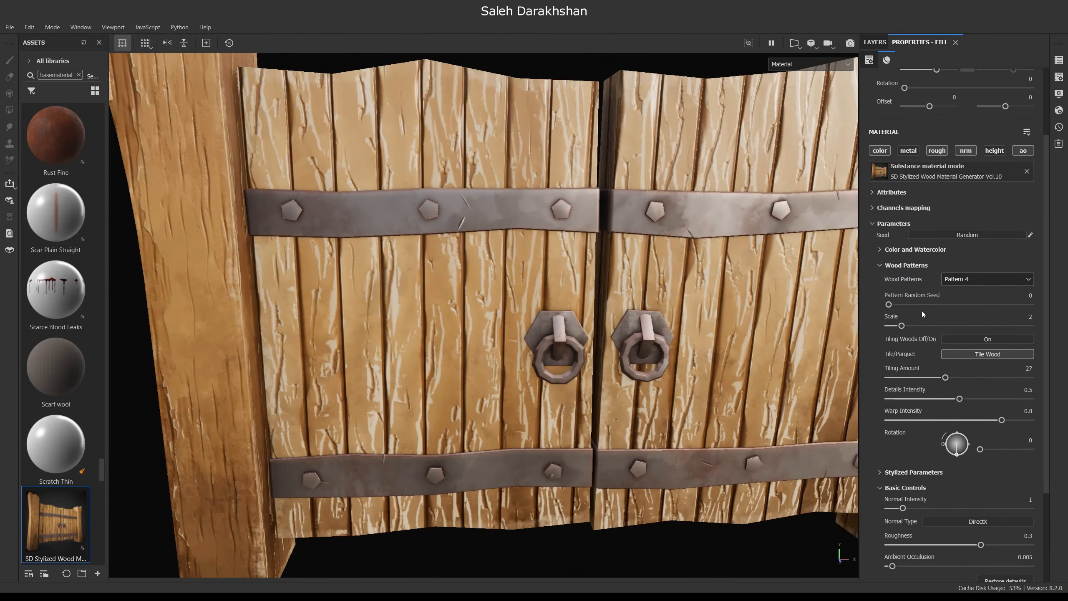
Lower the doors' Model Edge Dirt to 0.71 and the Pattern Edge Intensity to 0.
alt+drag(817, 346, 835, 345)
scroll(940, 345, down, 2)
click(895, 423)
click(895, 421)
scroll(904, 386, down, 2)
scroll(904, 382, down, 2)
click(900, 359)
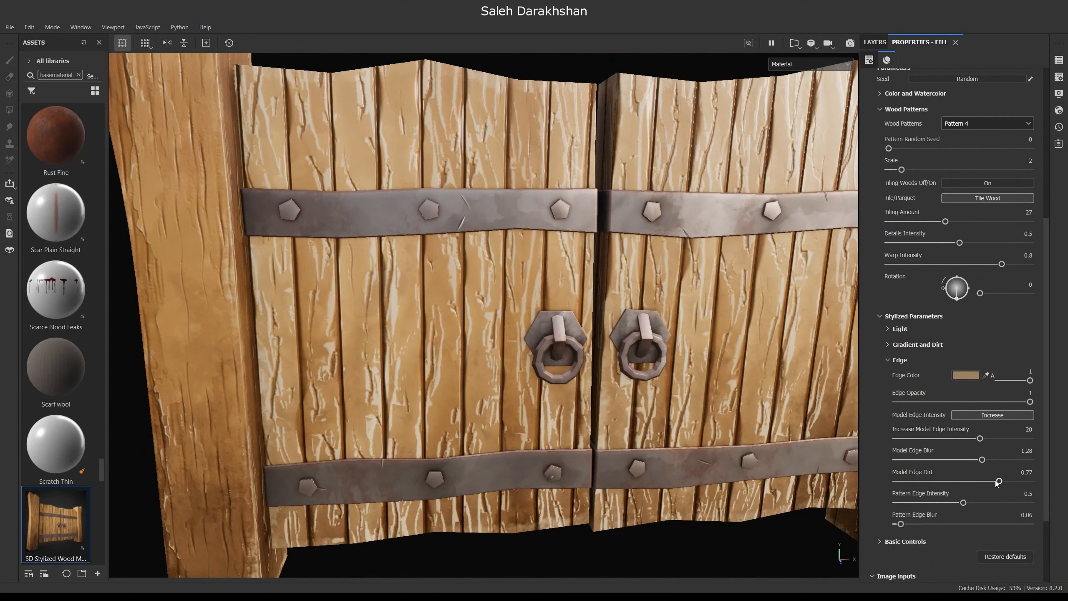
drag(981, 481, 875, 492)
scroll(631, 413, down, 3)
alt+drag(563, 379, 534, 361)
scroll(908, 393, up, 3)
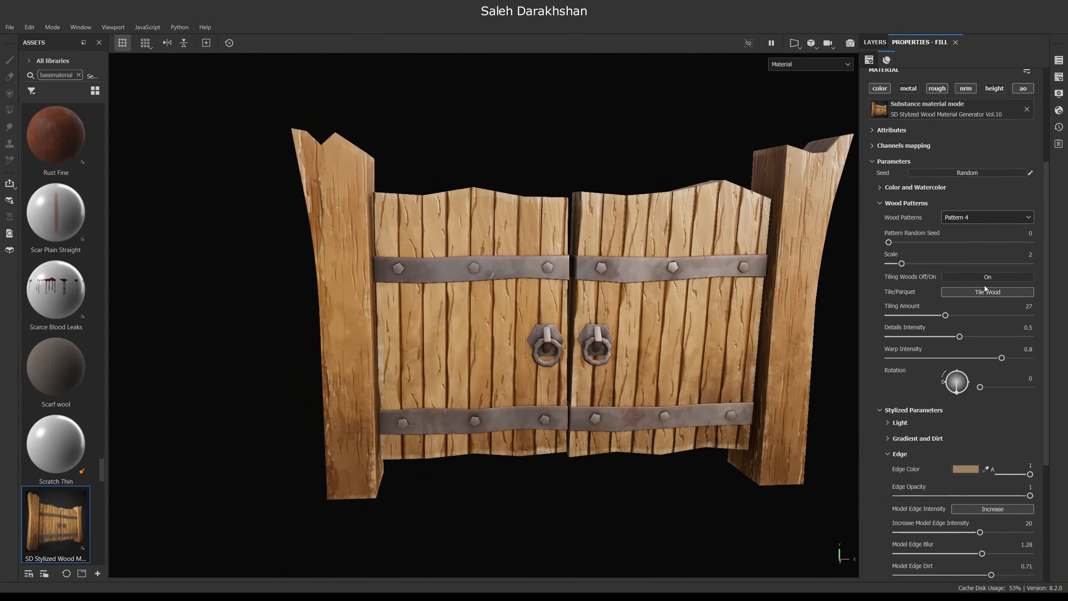
Set the Tiling Amount to 19, view the planks and turn the wood tiling off.
drag(929, 315, 927, 315)
alt+drag(589, 358, 607, 382)
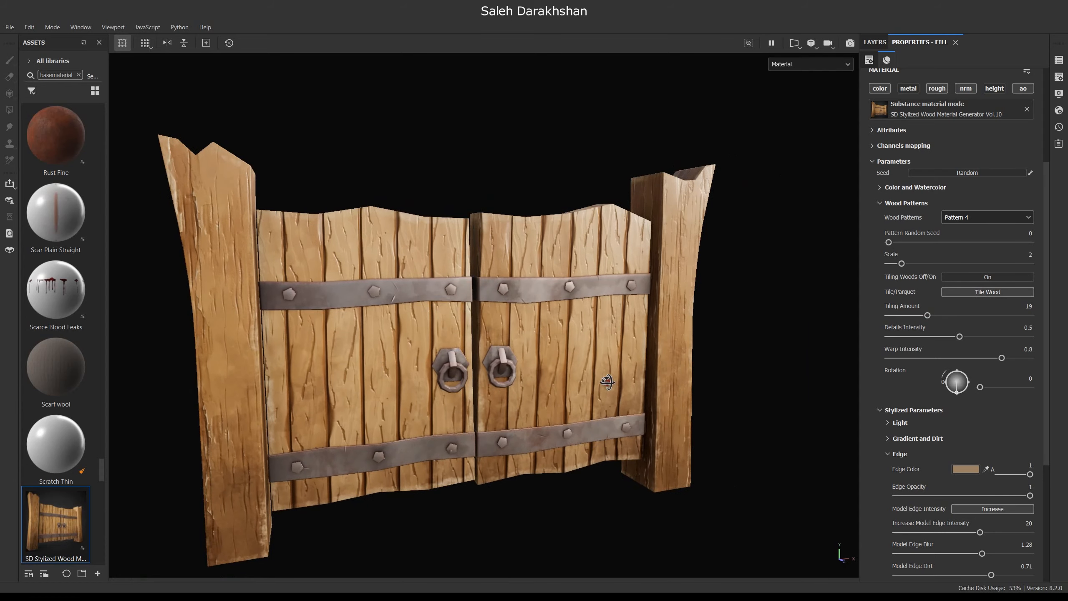
click(984, 278)
alt+drag(622, 329, 474, 342)
scroll(473, 342, up, 2)
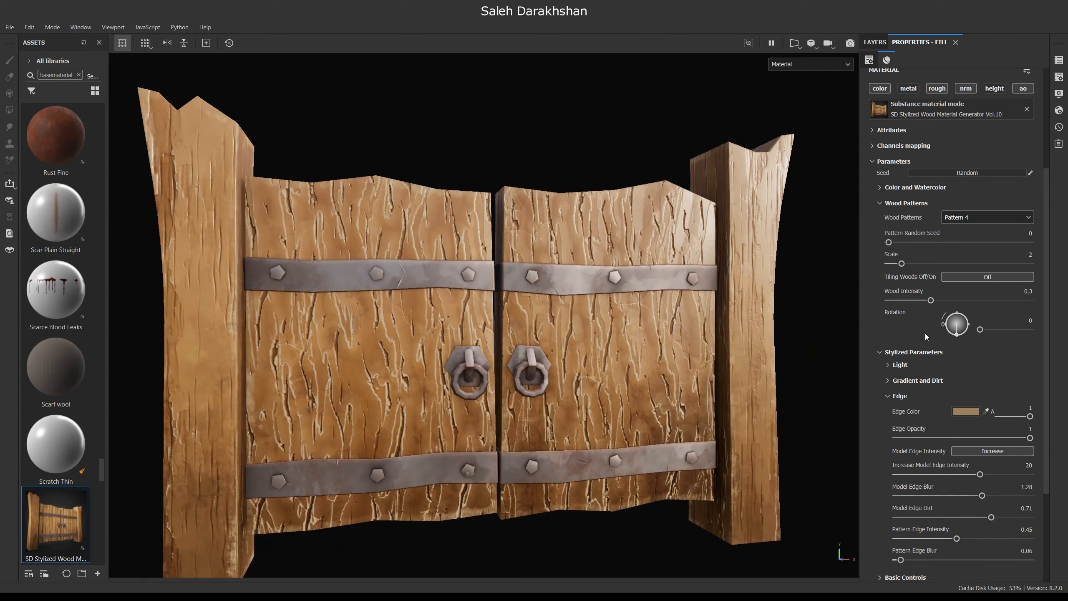
Reduce the doors' Wood Intensity to 0.16 and lower the Pattern Edge Intensity.
scroll(927, 337, down, 3)
scroll(973, 450, up, 2)
mouse_move(912, 258)
mouse_down()
mouse_move(882, 261)
mouse_move(913, 261)
mouse_up()
scroll(921, 323, down, 2)
mouse_move(916, 401)
mouse_down()
mouse_move(856, 402)
mouse_move(909, 397)
mouse_up()
alt+drag(610, 390, 578, 387)
scroll(582, 388, down, 3)
scroll(966, 236, up, 4)
Try another wood pattern on the doors and set the Pattern Edge Intensity to 0.15.
click(968, 236)
click(953, 293)
scroll(726, 385, up, 3)
scroll(957, 422, down, 4)
mouse_move(910, 422)
mouse_down()
mouse_move(935, 423)
mouse_move(916, 423)
mouse_up()
scroll(978, 358, up, 4)
Change the doors' wood to Pattern 6 with a scale of 3.
click(972, 268)
click(969, 336)
alt+drag(631, 346, 615, 361)
scroll(615, 361, down, 3)
scroll(622, 358, up, 2)
drag(905, 314, 915, 315)
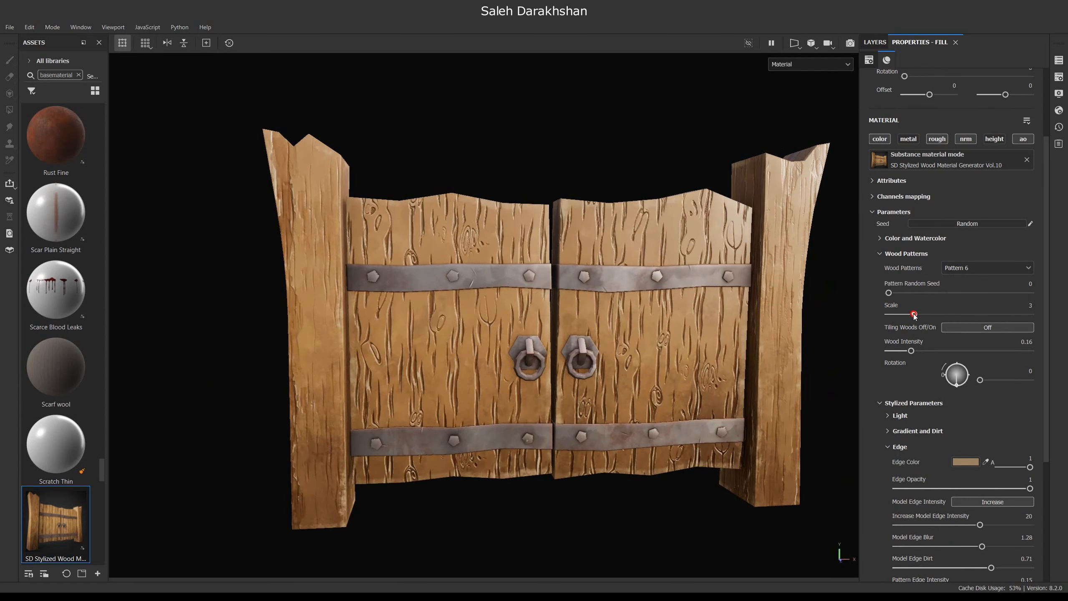
Turn the wood tiling back on with a Tiling Amount of 25 and Details Intensity of 0.44.
click(948, 329)
alt+drag(668, 348, 483, 373)
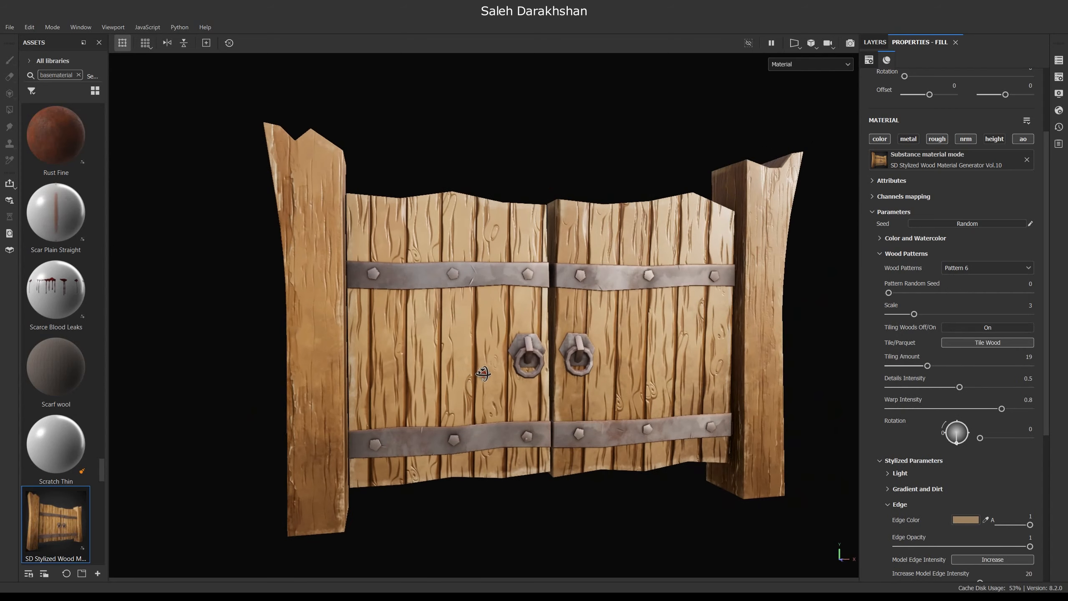
drag(928, 367, 941, 366)
mouse_move(591, 347)
alt+mouse_down()
mouse_move(410, 363)
mouse_move(608, 363)
mouse_move(606, 340)
alt+mouse_up()
scroll(960, 389, up, 1)
scroll(965, 395, down, 1)
mouse_move(946, 387)
mouse_down()
mouse_move(801, 387)
mouse_move(945, 388)
mouse_up()
scroll(905, 366, down, 1)
scroll(912, 345, up, 1)
Adjust the doors' color Saturation to 0.55 and Lightness to 0.48.
click(890, 238)
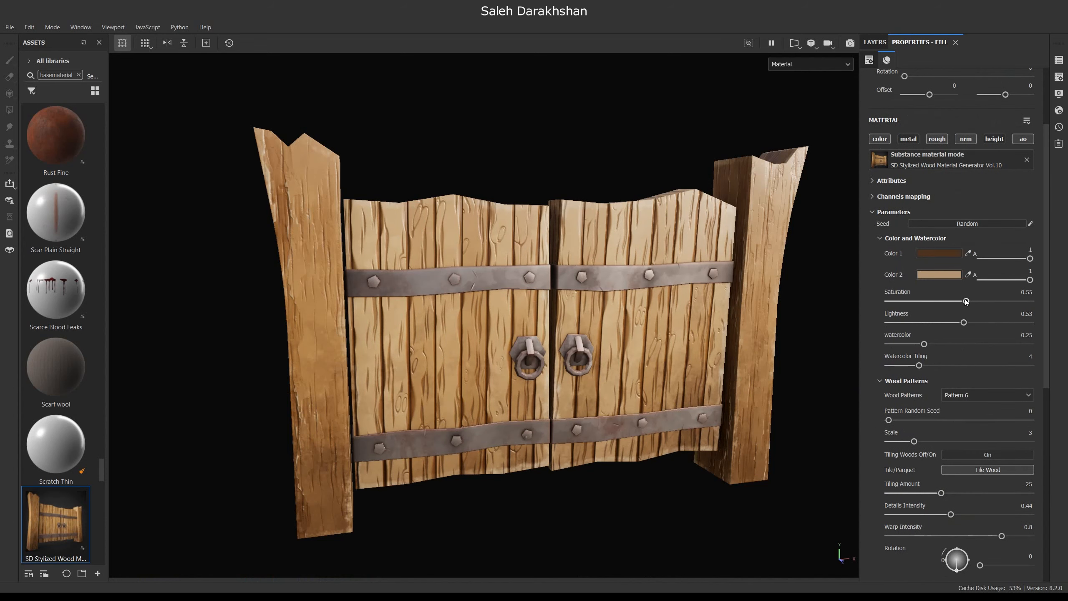
scroll(582, 335, up, 2)
drag(964, 322, 957, 322)
Set the doors' Color 1 to 693714 and Color 2 to a dark brown.
click(947, 252)
mouse_move(888, 417)
mouse_down()
mouse_move(910, 419)
mouse_move(871, 415)
mouse_move(904, 400)
mouse_move(874, 413)
mouse_move(854, 407)
mouse_move(888, 408)
mouse_up()
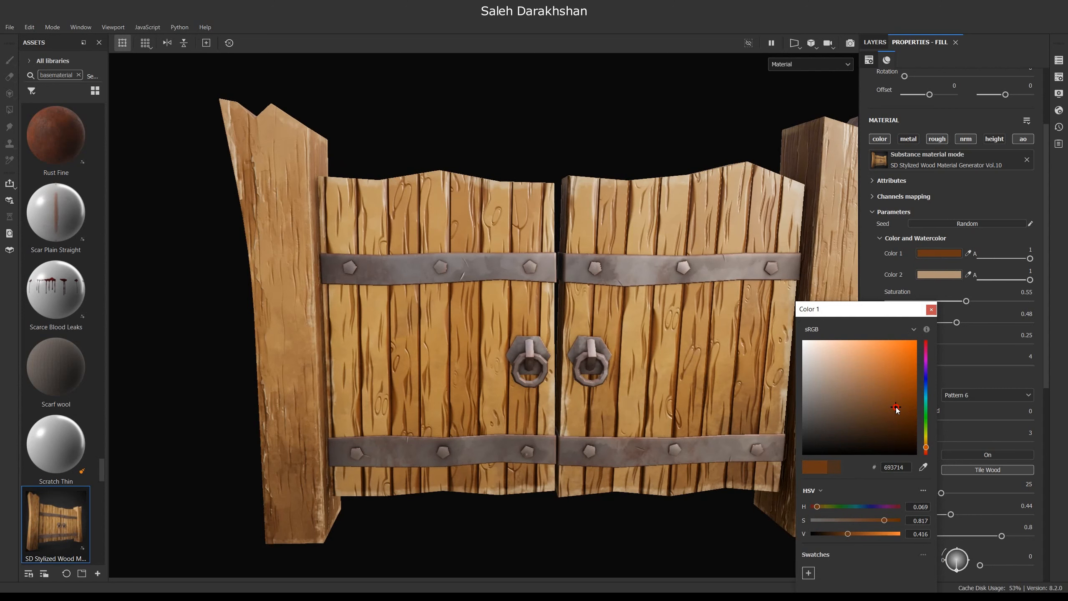
click(931, 309)
click(934, 276)
drag(904, 354, 882, 411)
click(931, 309)
Check the recolored doors and increase the wood pattern scale to 4.
alt+drag(560, 358, 447, 406)
scroll(597, 362, down, 4)
scroll(492, 384, up, 4)
scroll(917, 293, down, 2)
scroll(915, 291, down, 1)
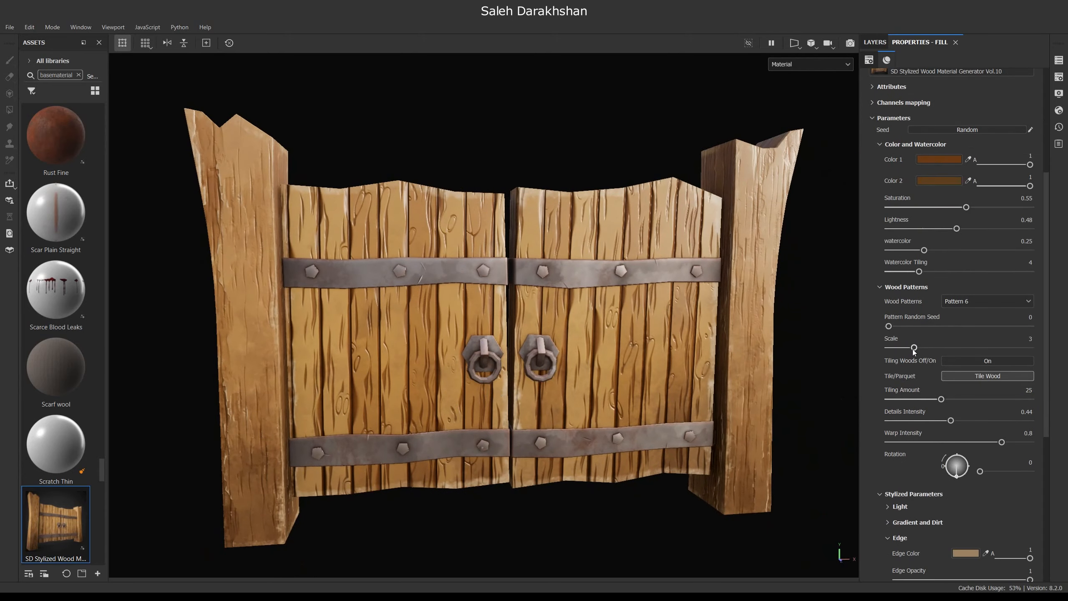
drag(920, 348, 928, 348)
Change the doors' Gradient Color to a pale pinkish beige and switch its invert position to Top.
scroll(921, 379, down, 7)
click(917, 303)
click(970, 319)
alt+drag(526, 400, 577, 387)
click(1002, 360)
Set the gradient Position to 1 and the Dirt Intensity to 0.57.
alt+drag(694, 436, 606, 409)
mouse_move(1026, 383)
mouse_down()
mouse_move(1009, 382)
mouse_move(1032, 384)
mouse_up()
drag(946, 402, 968, 404)
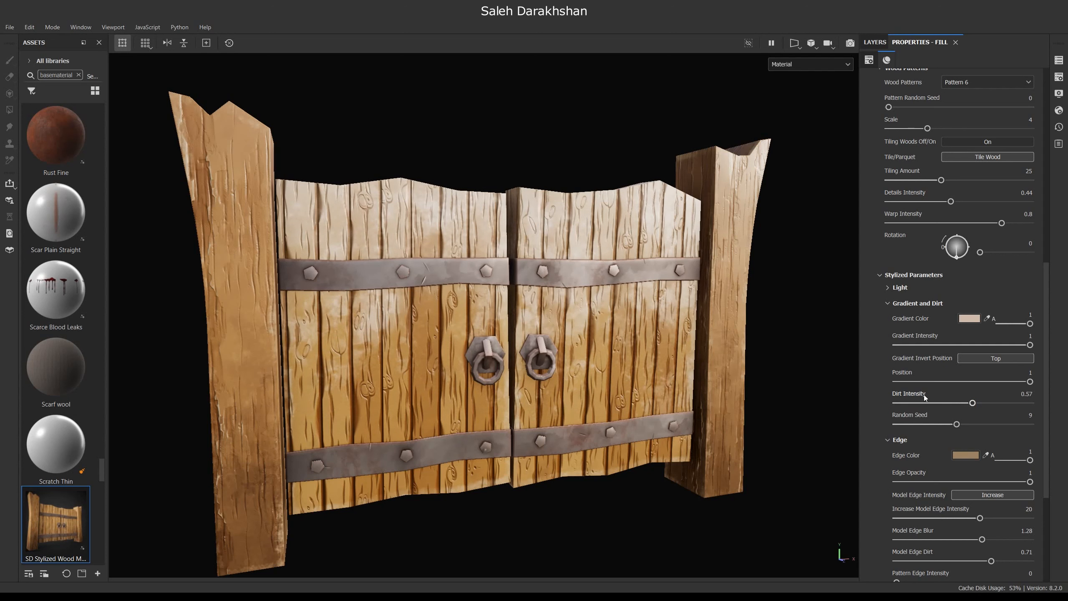
Raise the doors' Pattern Edge Intensity to 0.23.
scroll(924, 395, down, 3)
drag(897, 520, 922, 520)
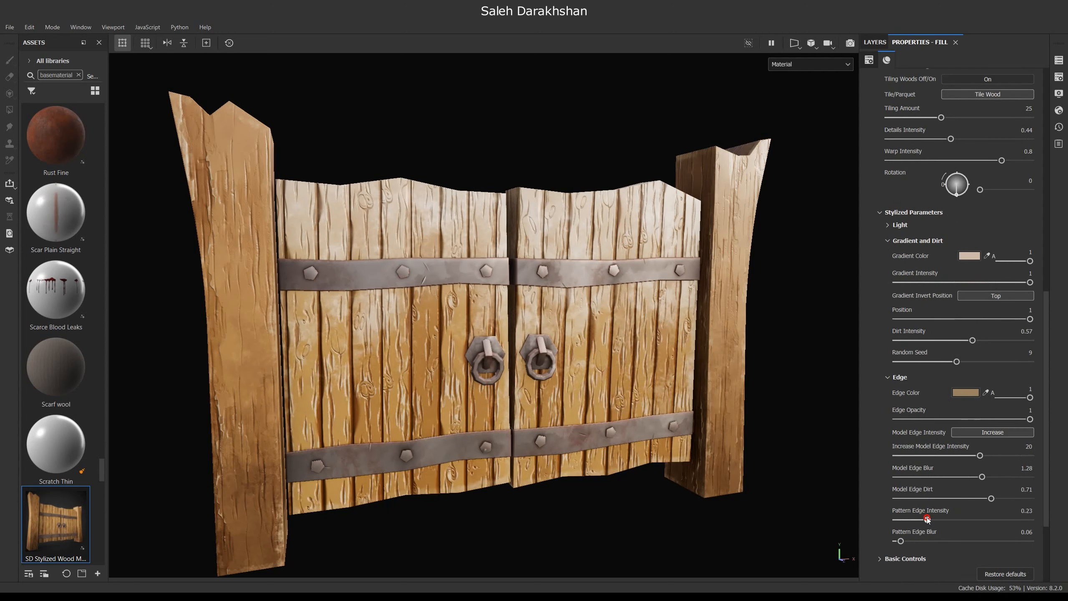
Change the doors' Edge Color to a muted greyish brown and set the Edge Opacity to 0.91.
click(963, 396)
drag(810, 354, 850, 397)
click(931, 309)
click(967, 394)
click(931, 309)
alt+drag(605, 406, 548, 447)
scroll(535, 438, up, 5)
click(965, 392)
drag(862, 393, 827, 391)
click(931, 311)
scroll(581, 414, down, 5)
alt+drag(581, 415, 596, 429)
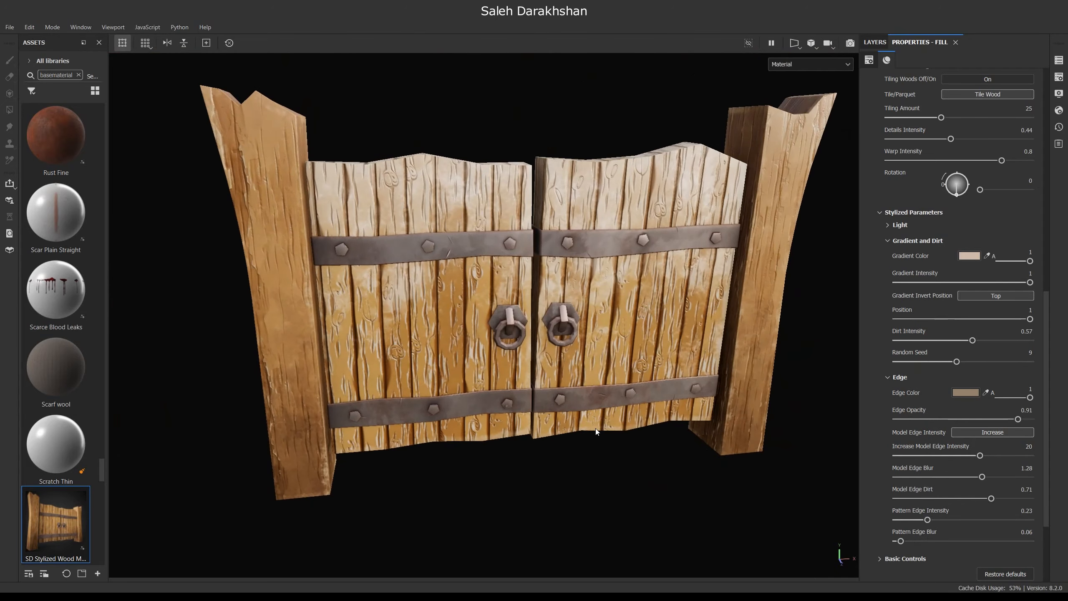
Set the doors' Light Intensity to 0.
scroll(913, 363, down, 5)
scroll(913, 364, up, 4)
click(899, 353)
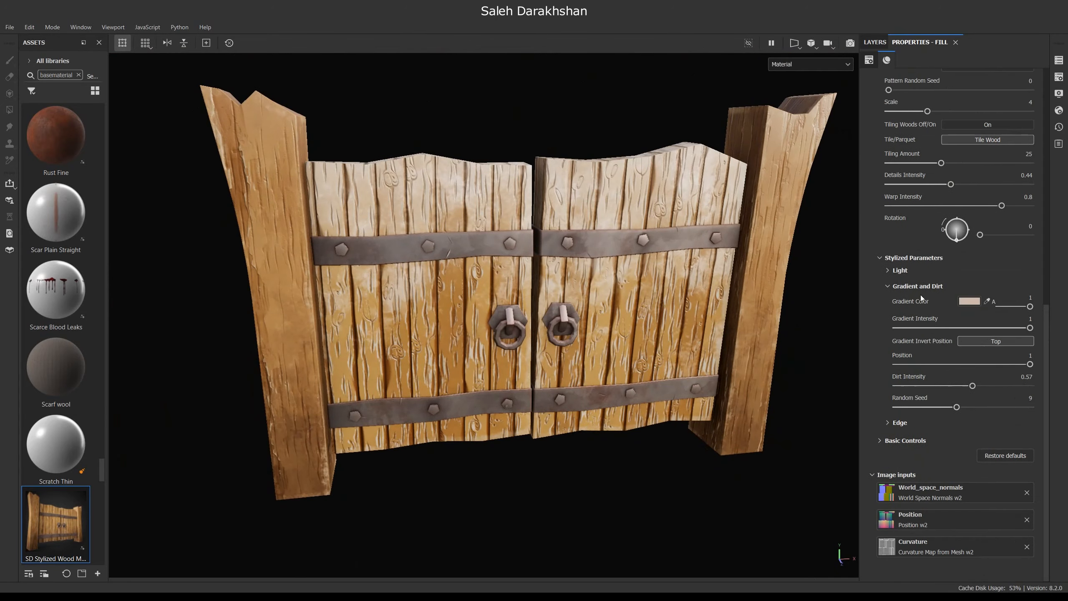
click(925, 299)
click(902, 391)
drag(905, 411, 879, 413)
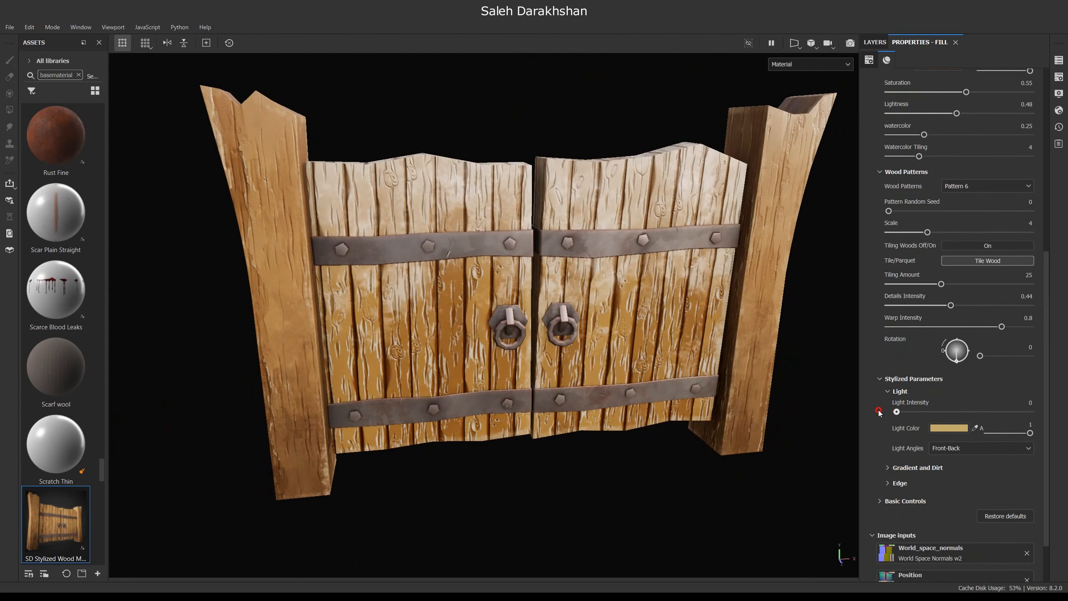
click(900, 391)
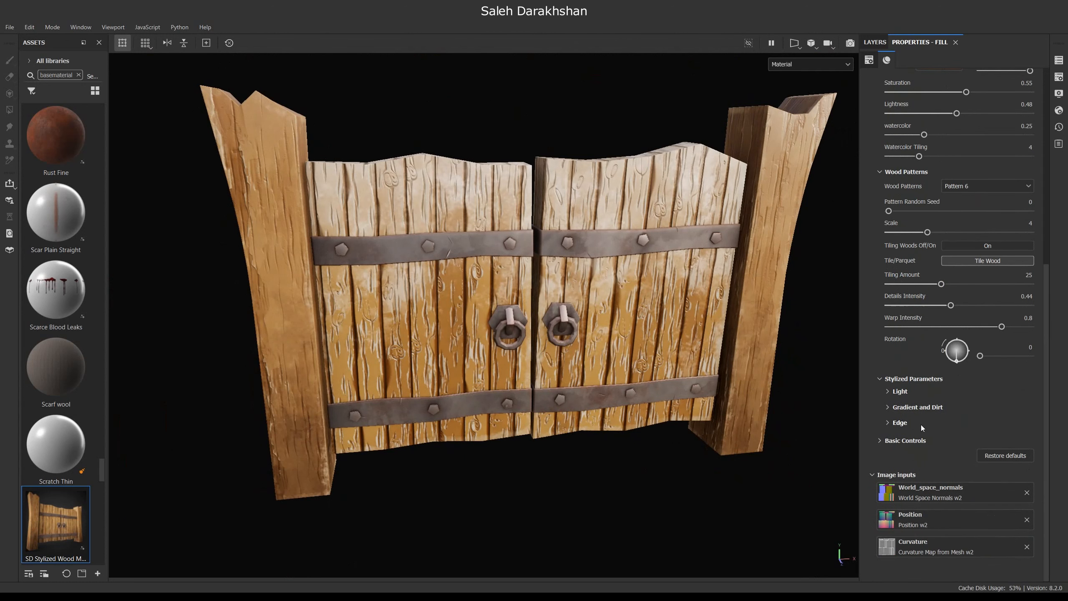
scroll(904, 379, up, 4)
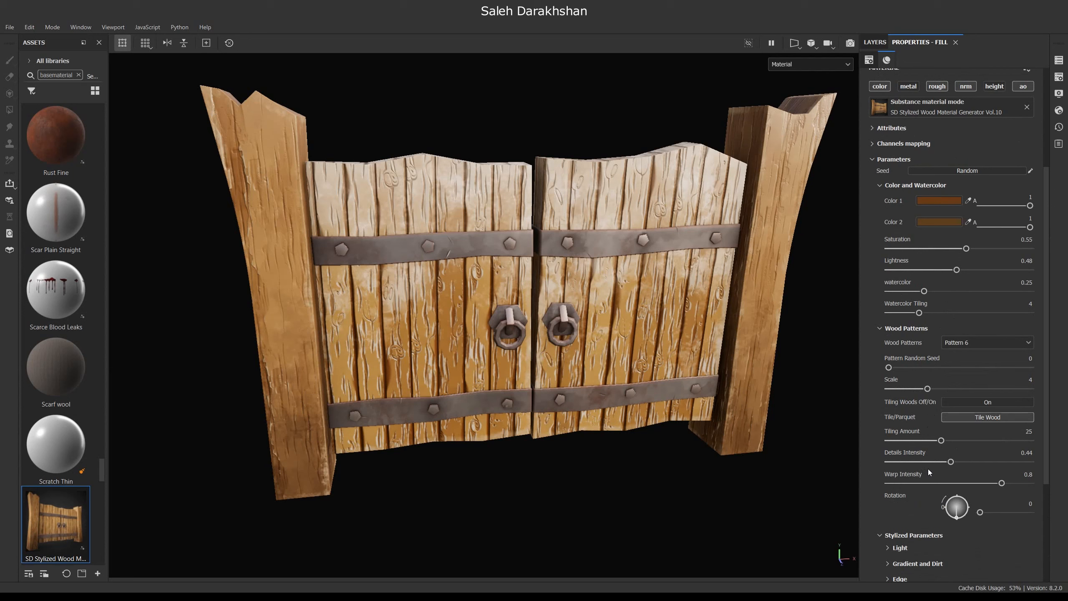
Copy the doors' wood layer and paste it into the w1 texture set of the posts.
scroll(928, 470, up, 1)
click(874, 42)
right_click(918, 82)
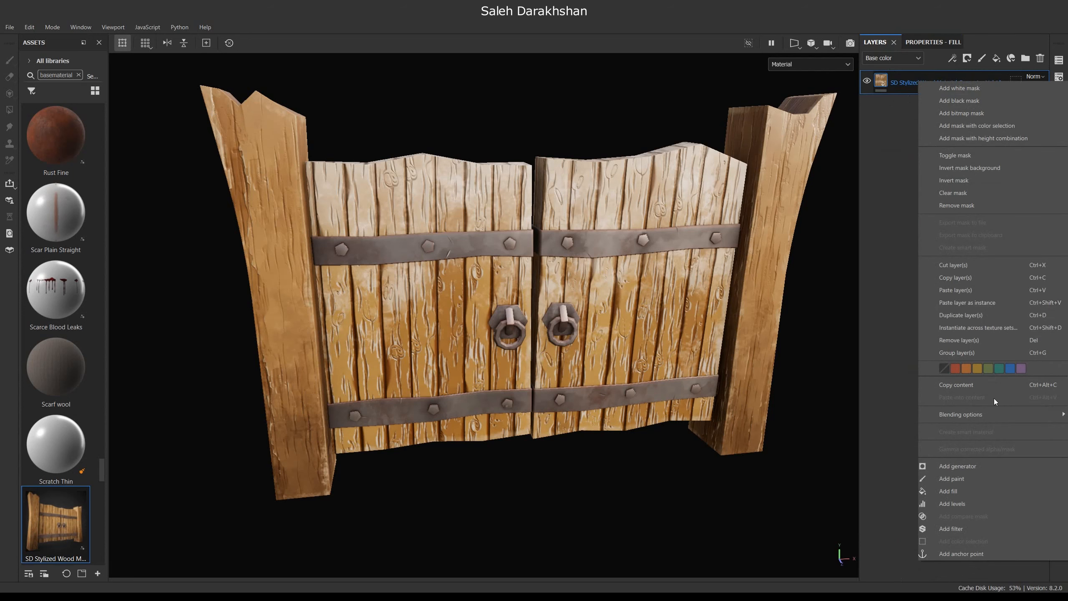
click(959, 279)
click(1058, 59)
click(1005, 113)
click(1058, 61)
click(1041, 61)
right_click(989, 111)
click(969, 148)
scroll(441, 364, down, 2)
alt+drag(446, 362, 504, 356)
Turn off wood tiling on the posts' layer and set its wood pattern to Pattern 2.
click(921, 42)
click(890, 216)
click(889, 216)
click(892, 232)
alt+drag(639, 325, 452, 335)
alt+middle_drag(453, 336, 545, 350)
alt+drag(544, 349, 521, 374)
scroll(429, 384, up, 2)
scroll(364, 393, down, 2)
scroll(408, 394, up, 3)
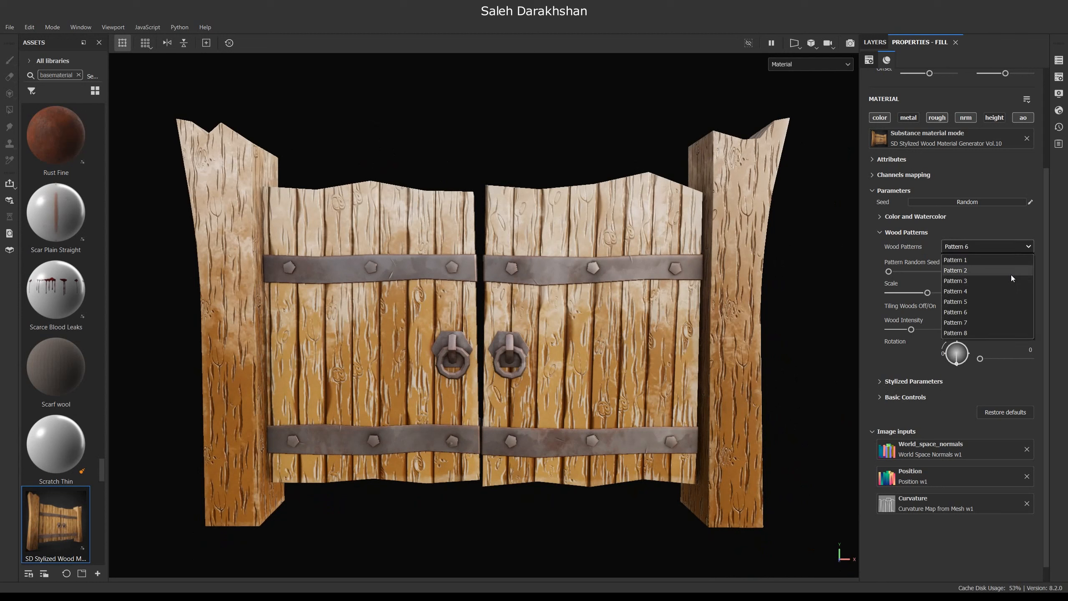
click(965, 271)
Select the w2 texture set and set the doors to Pattern 7 with a Pattern Random Seed of 0.6.
click(1059, 60)
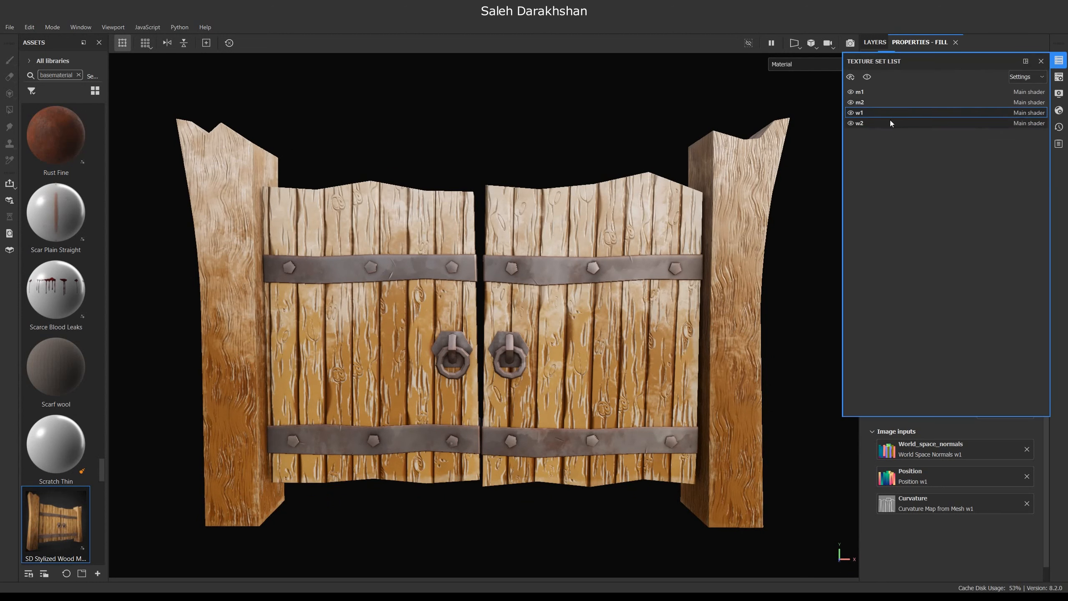
click(891, 120)
click(1060, 60)
click(887, 217)
click(961, 246)
click(965, 326)
click(987, 247)
click(952, 288)
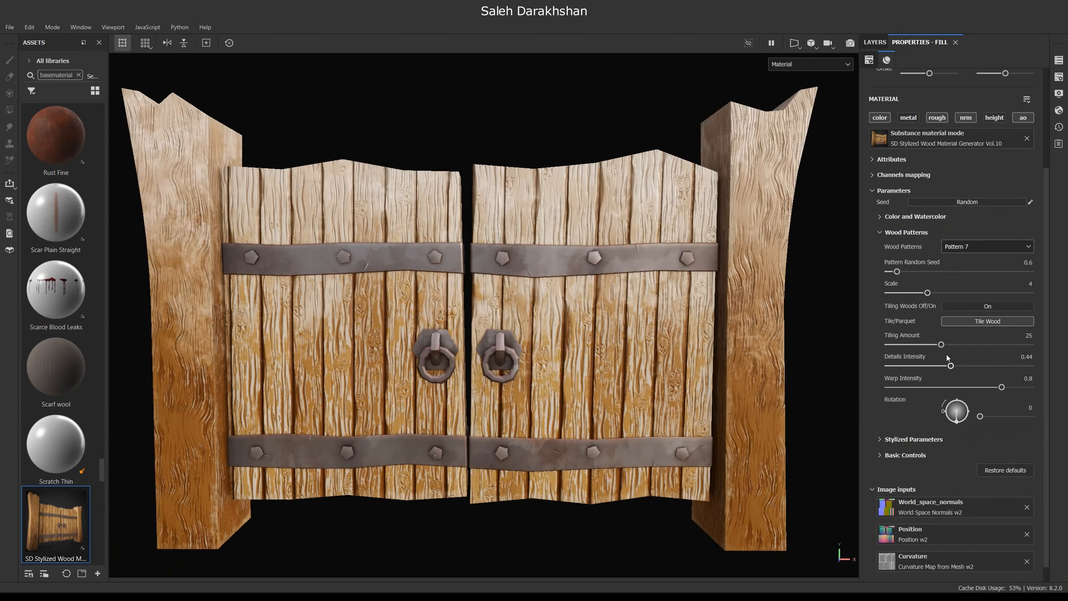
Switch the doors' Gradient Invert Position to Down and set the gradient Position to 0.83.
scroll(955, 404, down, 1)
click(893, 422)
scroll(898, 419, down, 1)
click(903, 407)
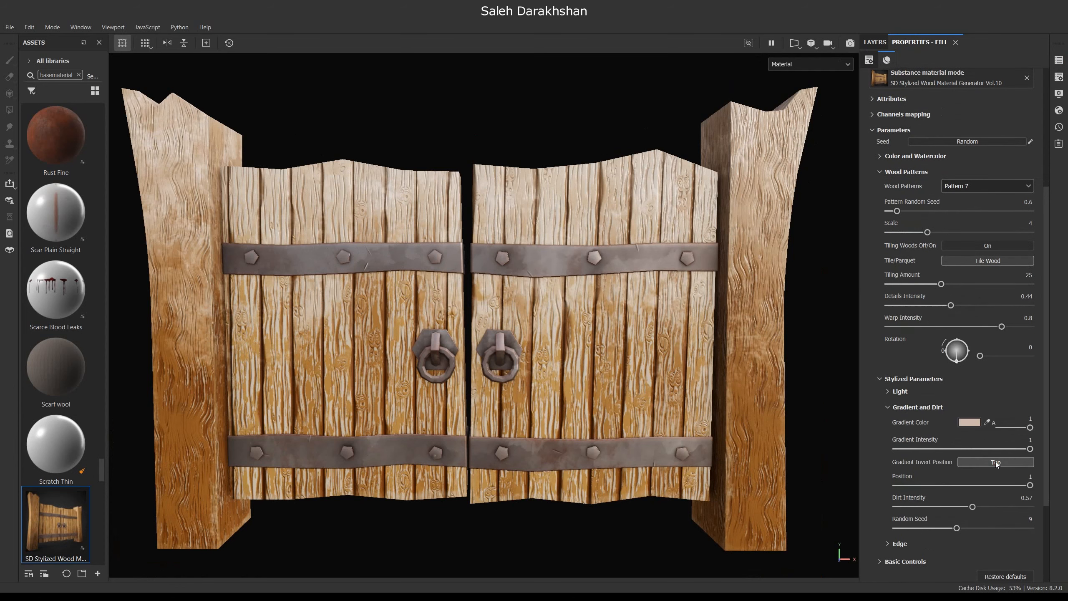
click(995, 462)
scroll(557, 343, down, 2)
scroll(557, 342, up, 1)
click(896, 412)
Set the doors' Pattern Edge Intensity and Gradient Intensity to 0.
click(900, 422)
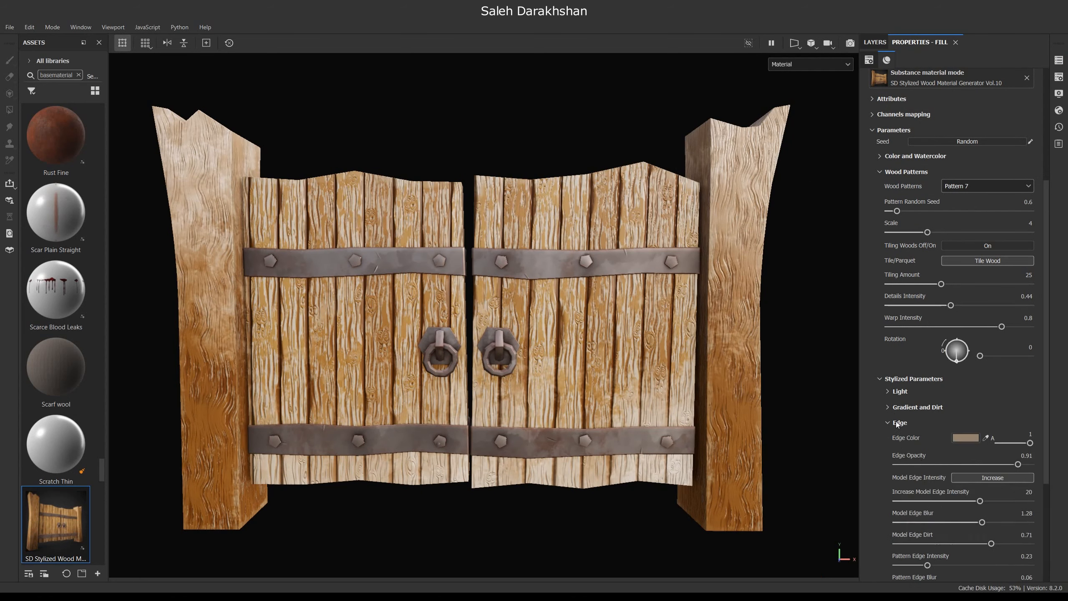
scroll(989, 498, down, 3)
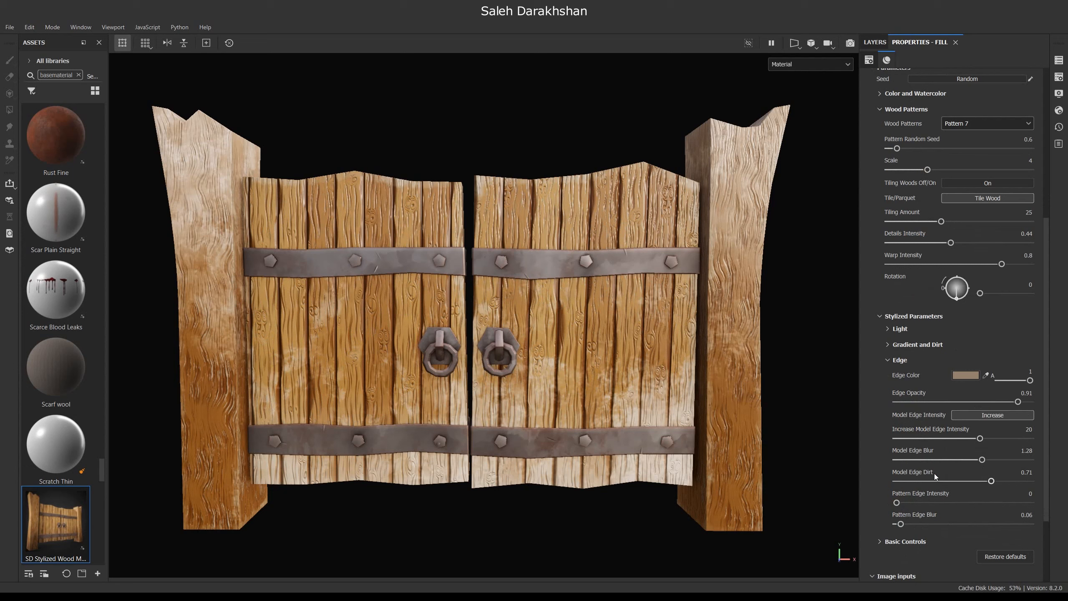
click(926, 359)
click(916, 407)
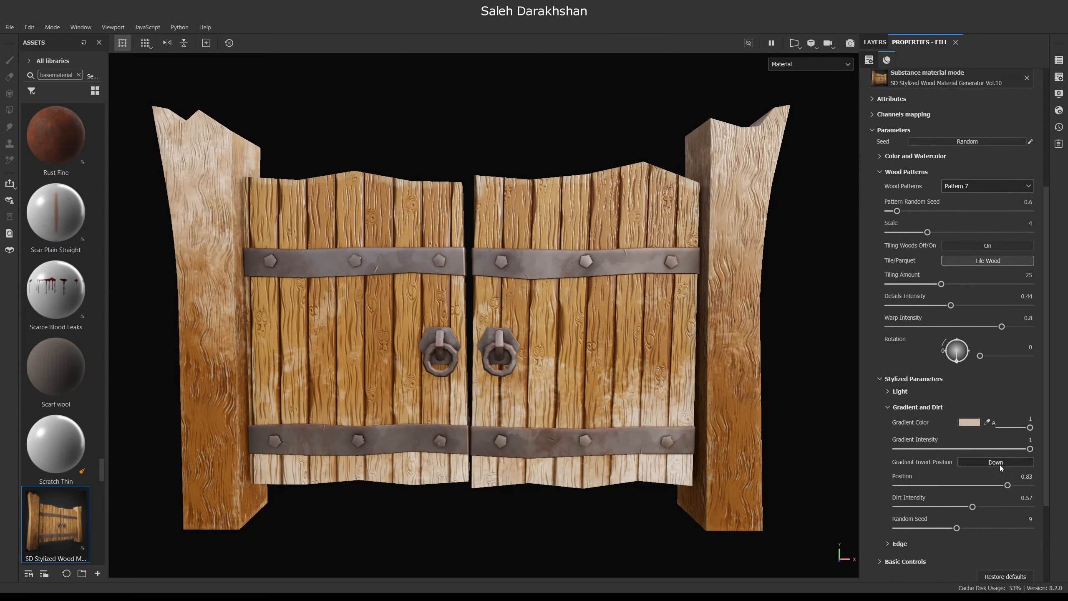
drag(1012, 449, 896, 449)
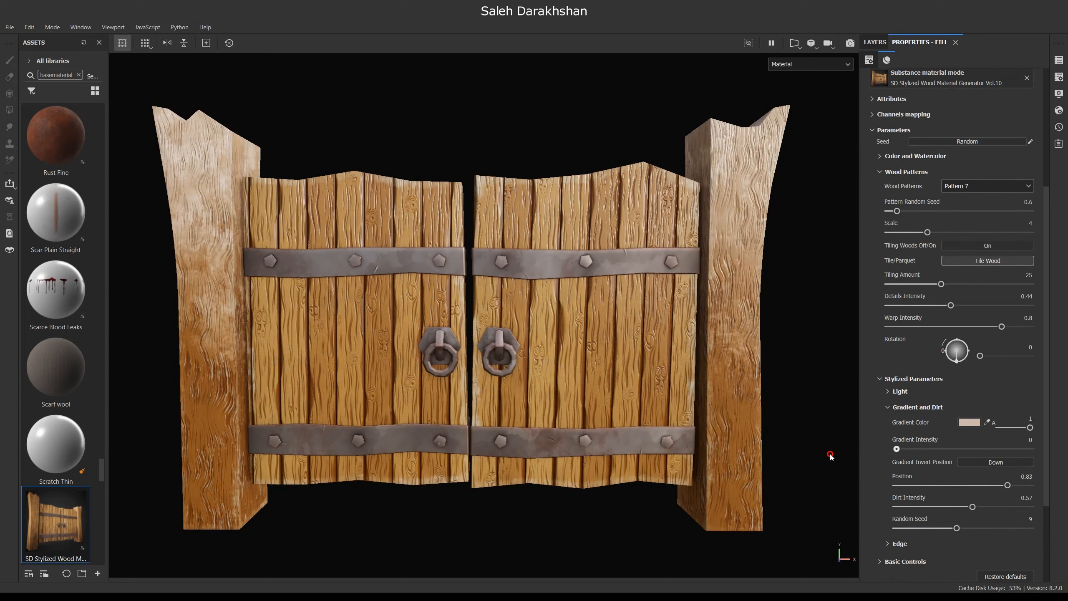
scroll(540, 393, down, 3)
Try several other wood patterns on the doors, including Pattern 5 and Pattern 3.
scroll(557, 384, up, 5)
click(984, 186)
click(967, 251)
scroll(562, 271, down, 3)
click(984, 186)
click(966, 236)
click(975, 187)
click(956, 231)
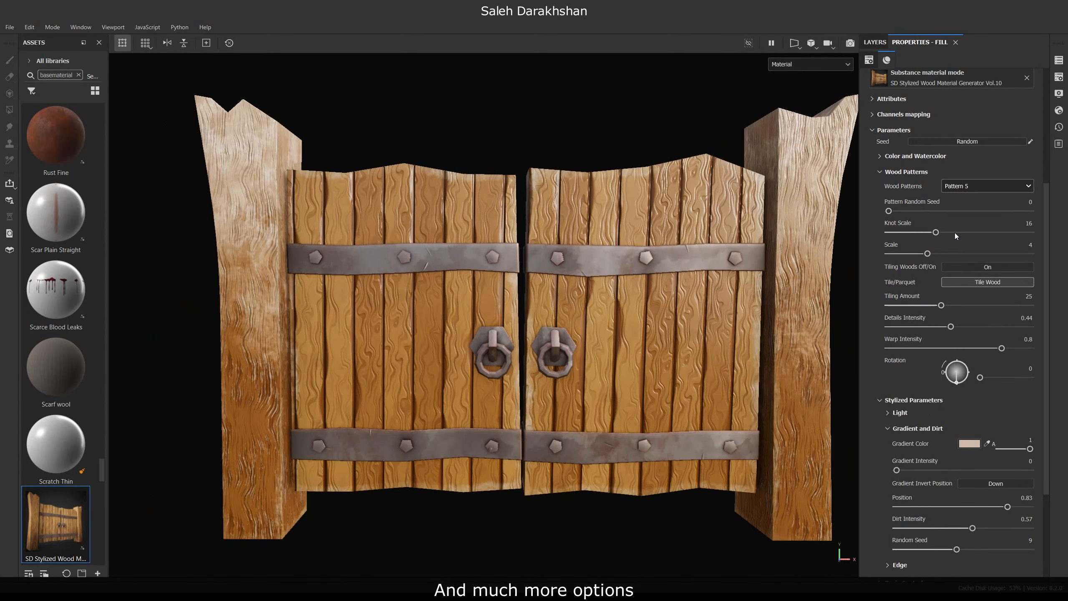
click(981, 187)
click(979, 220)
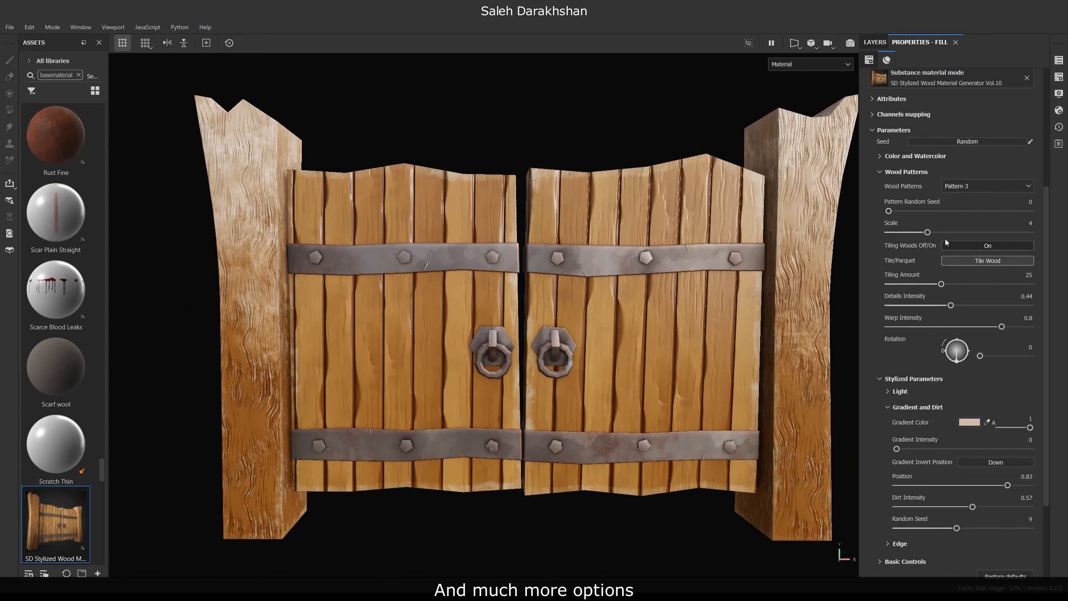
Try Pattern 2 on the doors, toggling the wood tiling and raising the Details Intensity.
click(977, 246)
mouse_move(548, 327)
alt+mouse_down()
mouse_move(582, 345)
mouse_move(555, 319)
alt+mouse_up()
click(984, 186)
click(967, 210)
click(987, 245)
scroll(655, 331, up, 1)
drag(952, 306, 988, 305)
alt+drag(589, 328, 622, 319)
Set the doors' wood pattern to Pattern 1 and the Details Intensity to 0.41.
click(968, 187)
click(969, 201)
drag(987, 284, 948, 286)
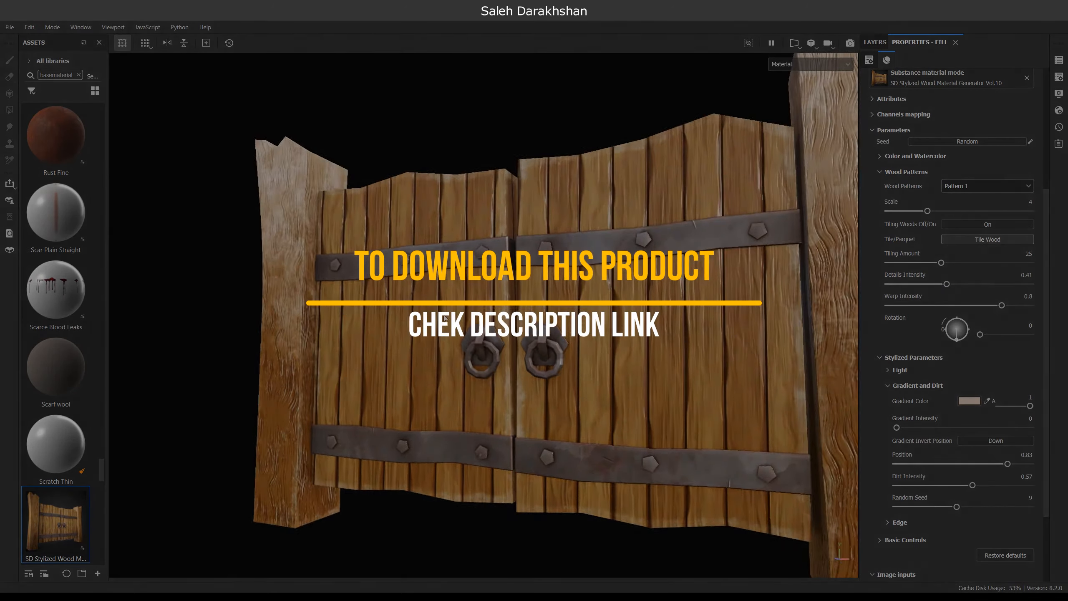